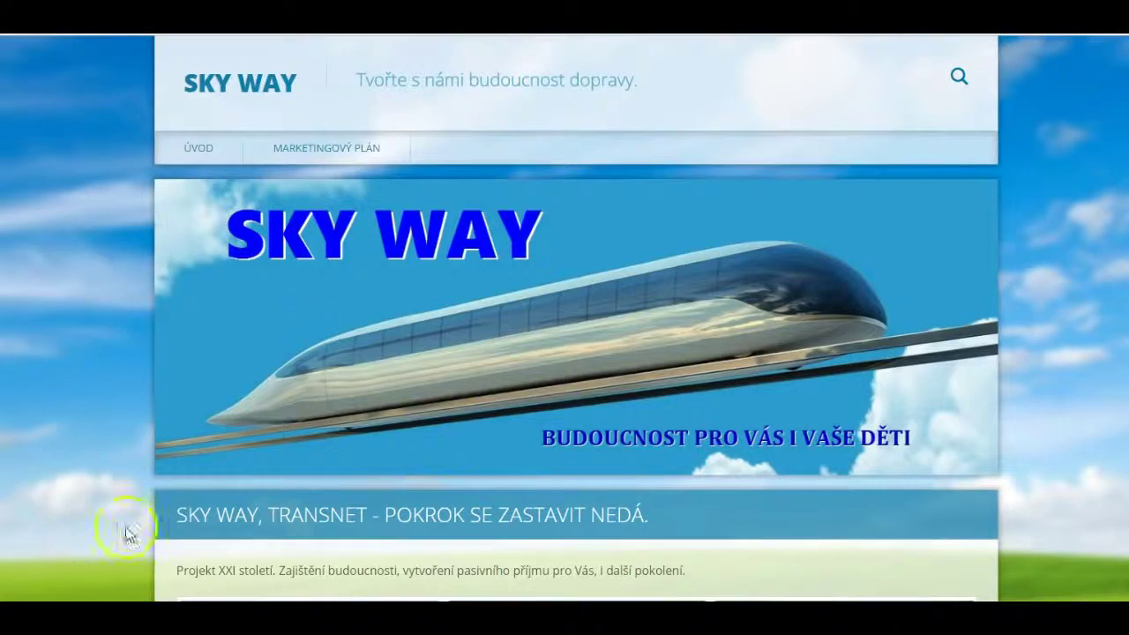
Scroll down the promo page and open registration from the 'REGISTRACE ZDE KLIKNI' banner.
scroll(1088, 236, "down", 4)
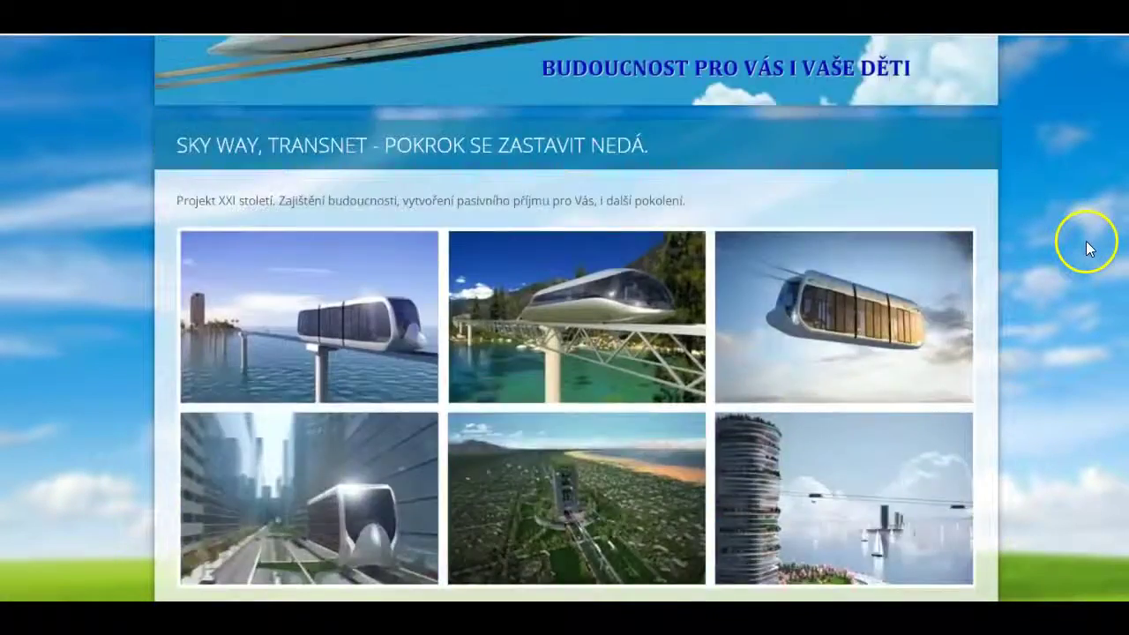
scroll(1088, 247, "down", 12)
scroll(1086, 250, "down", 13)
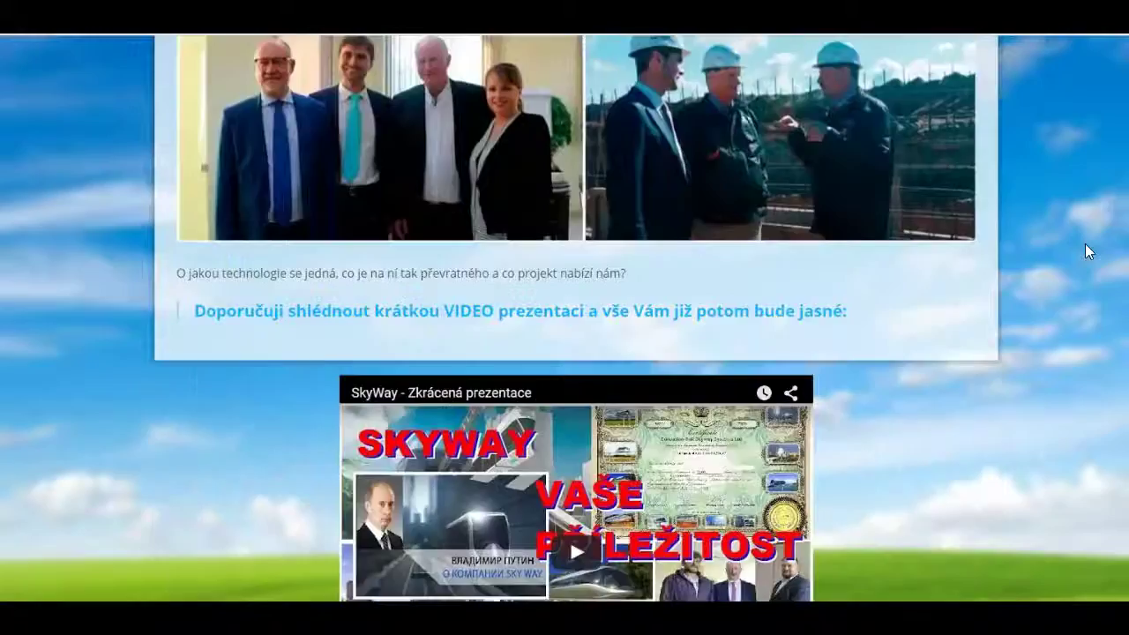
scroll(1085, 252, "down", 14)
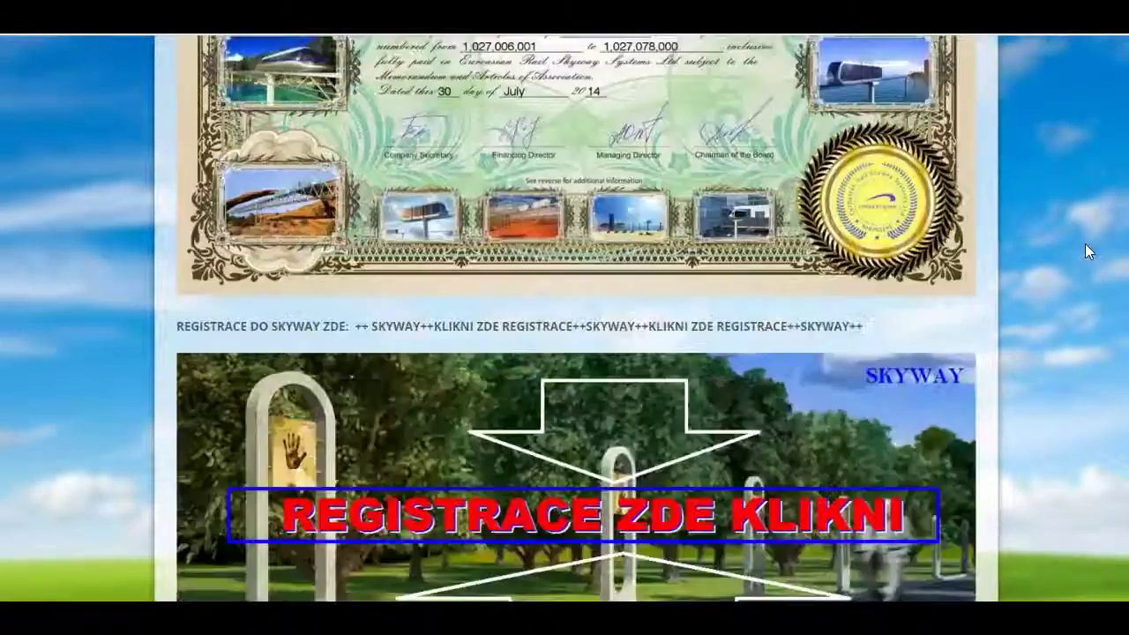
scroll(1086, 250, "down", 3)
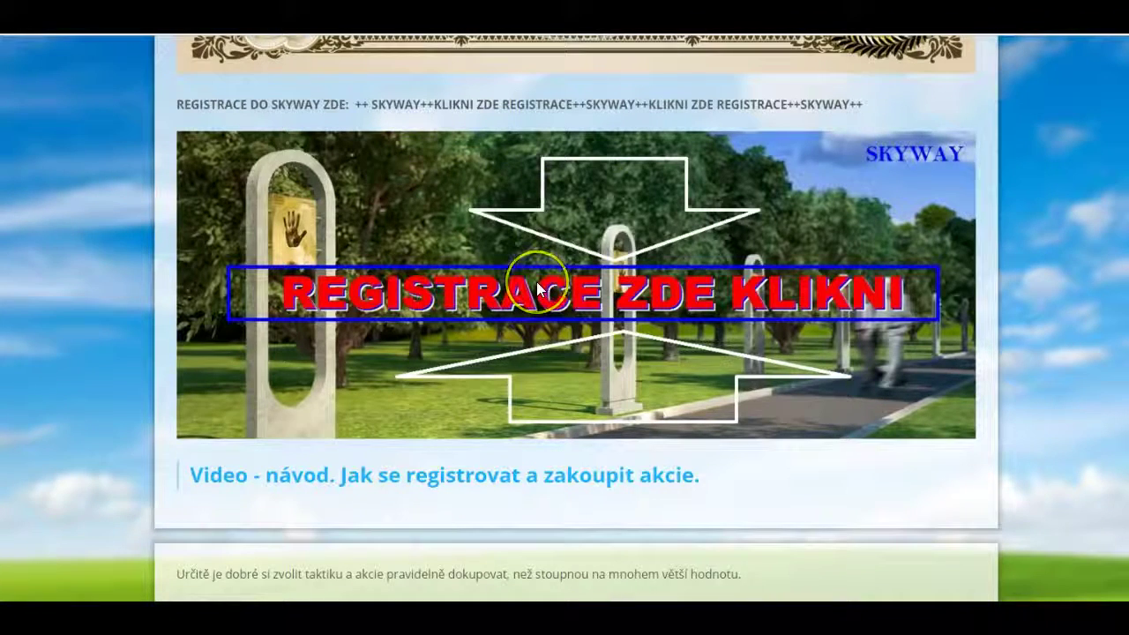
left_click(473, 348)
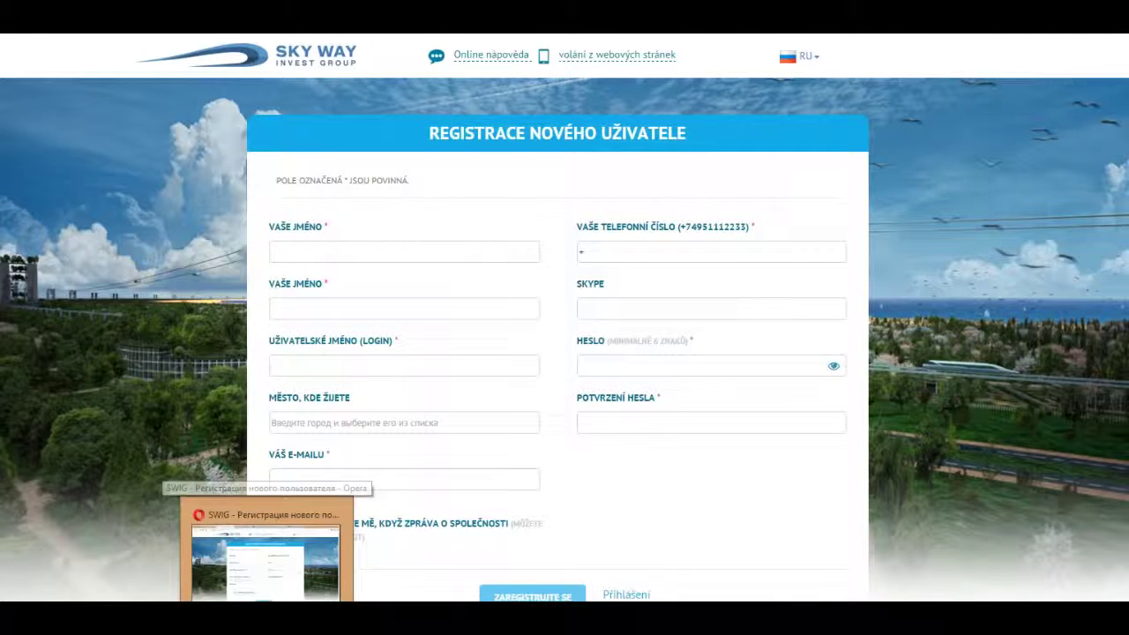
Switch to the Russian-language registration form and enter the first name.
left_click(267, 547)
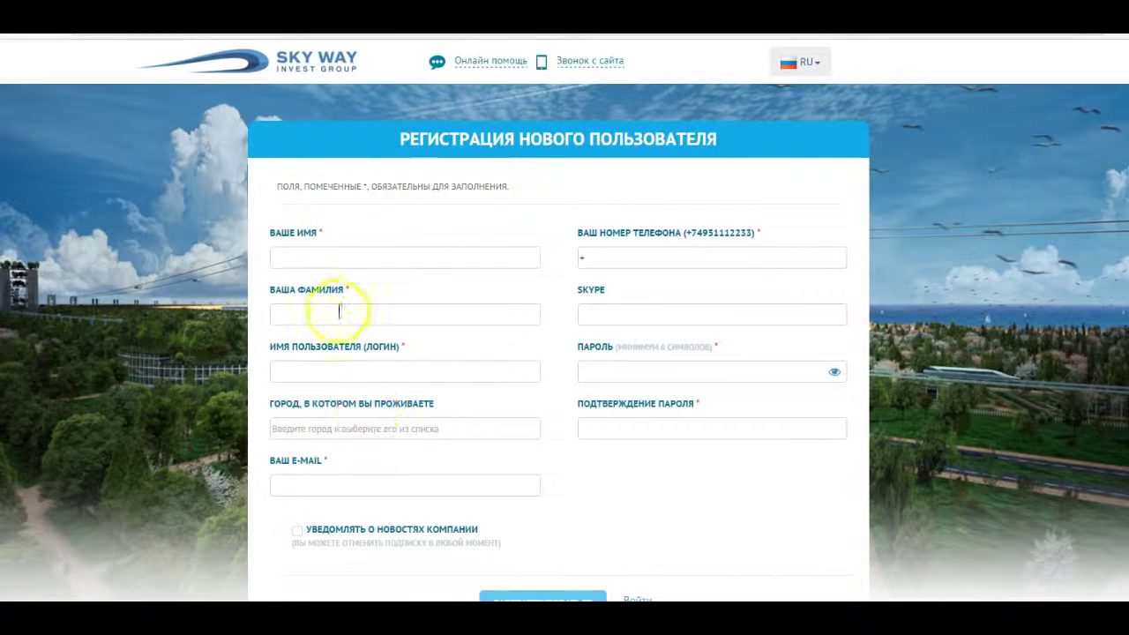
left_click(317, 258)
left_click(284, 255)
left_click(285, 314)
left_click(282, 258)
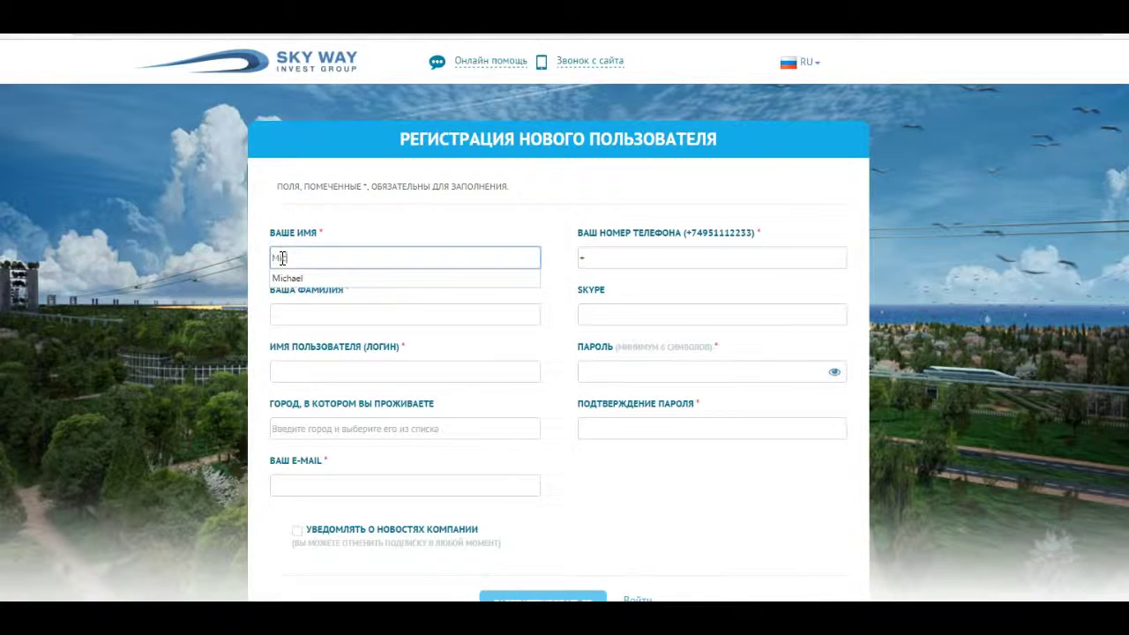
type("Michael")
Fill the surname and login from the autofill suggestions.
left_click(308, 313)
type("P")
left_click(296, 334)
left_click(306, 374)
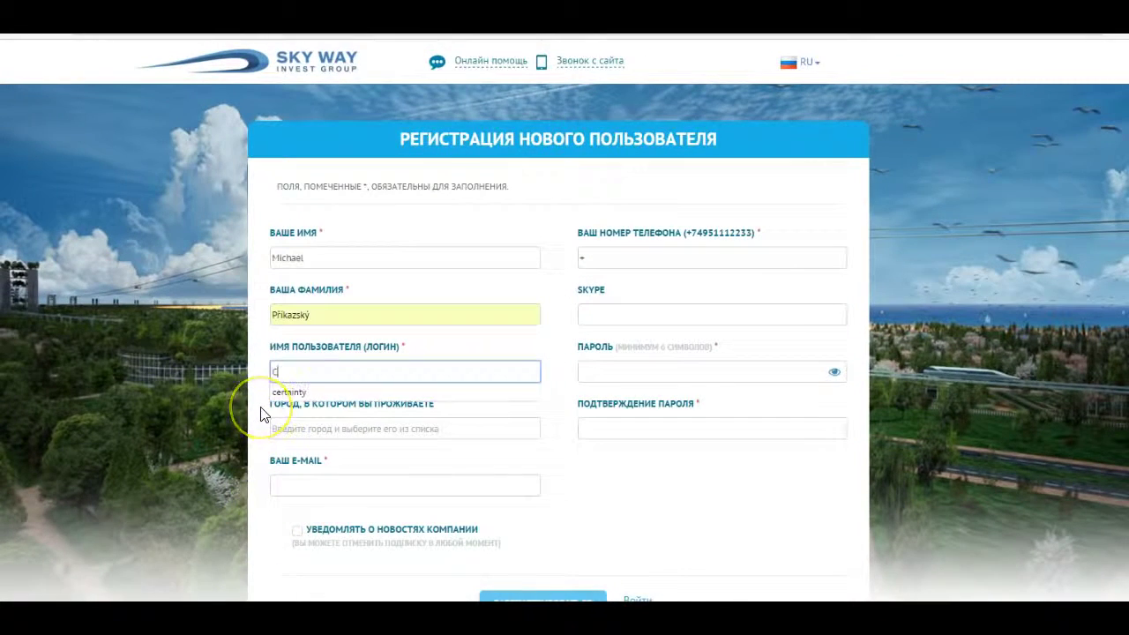
left_click(284, 393)
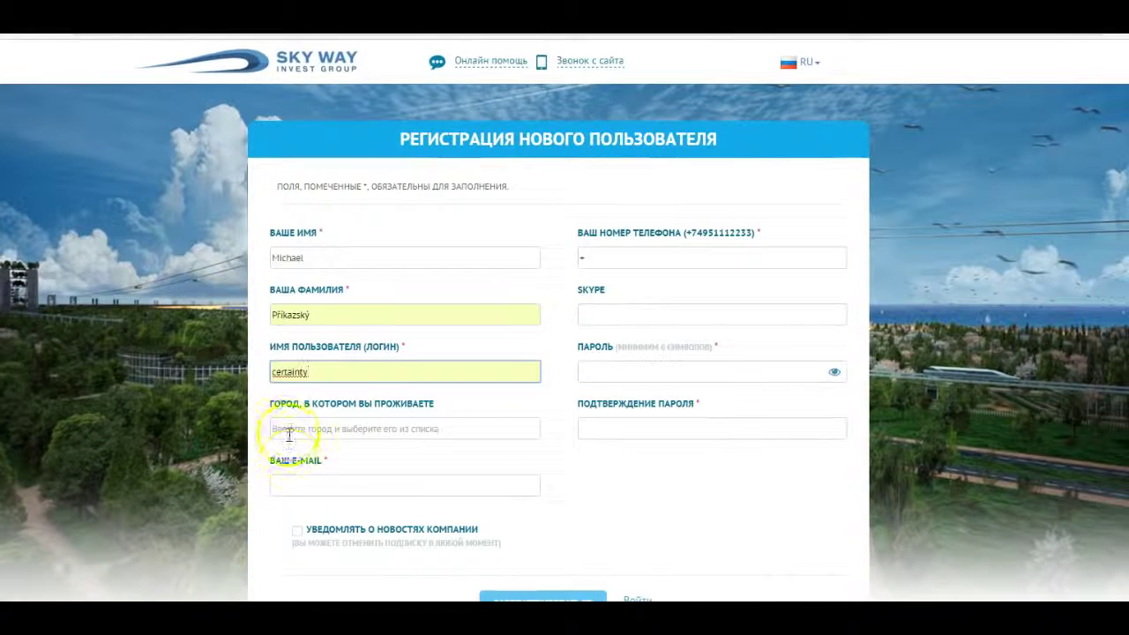
Pick the Czech home city from suggestions and autofill the e-mail address.
left_click(289, 429)
type("z")
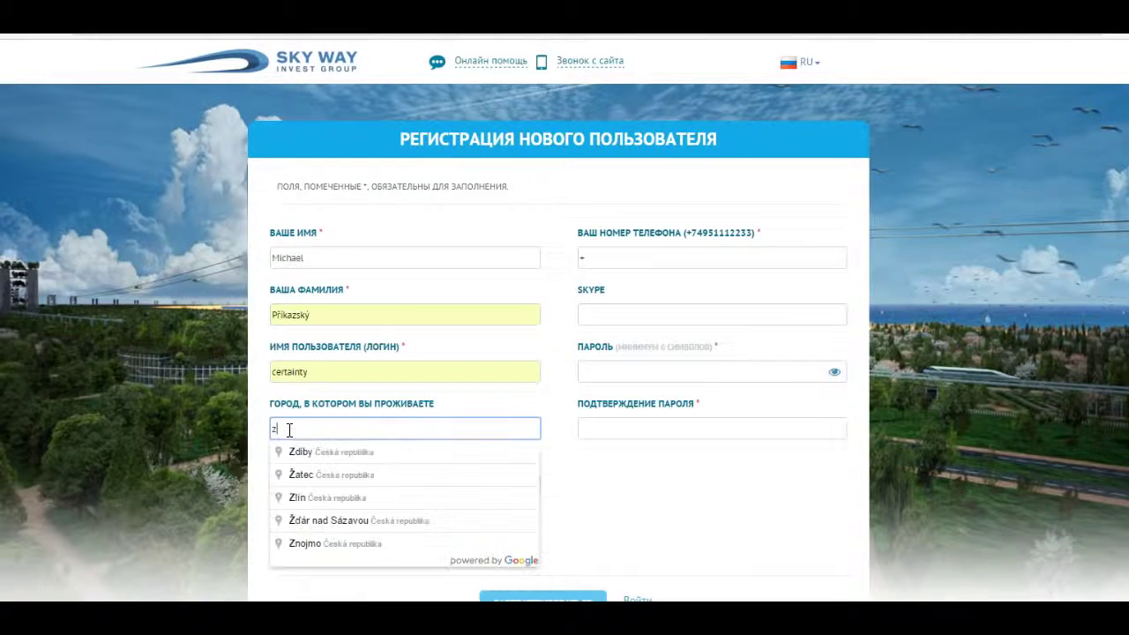
type("Zlin")
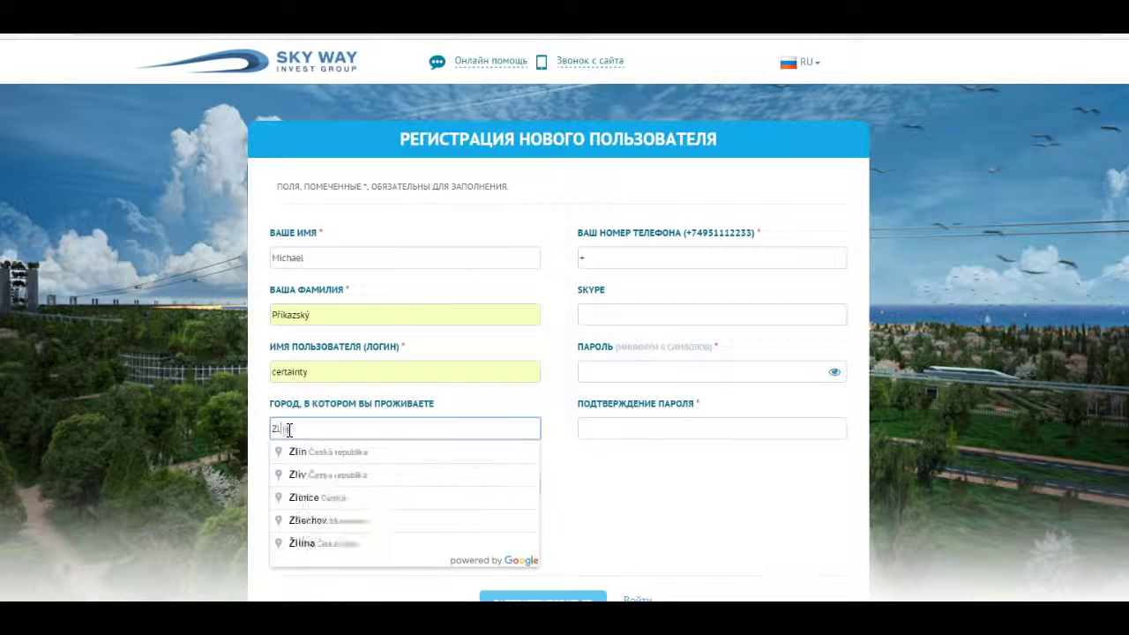
left_click(300, 451)
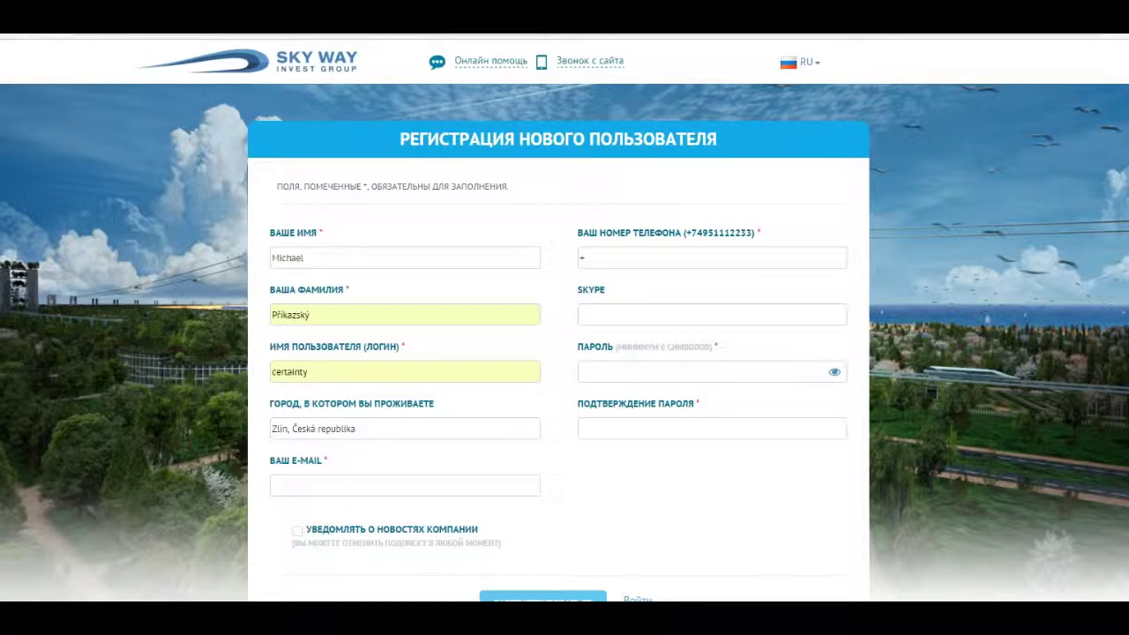
left_click(300, 491)
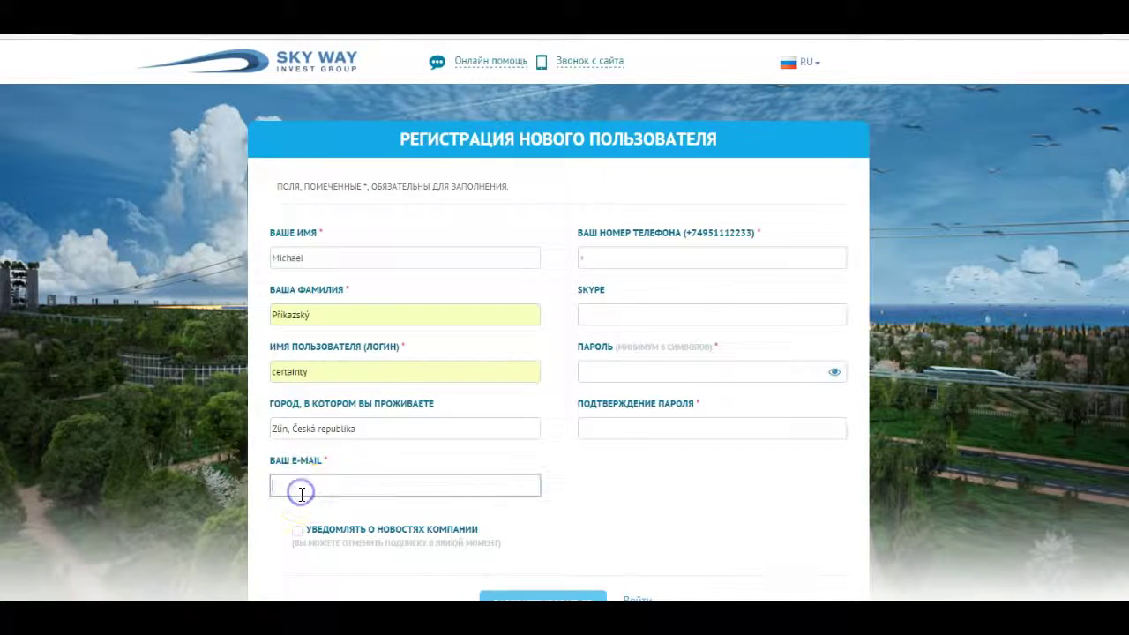
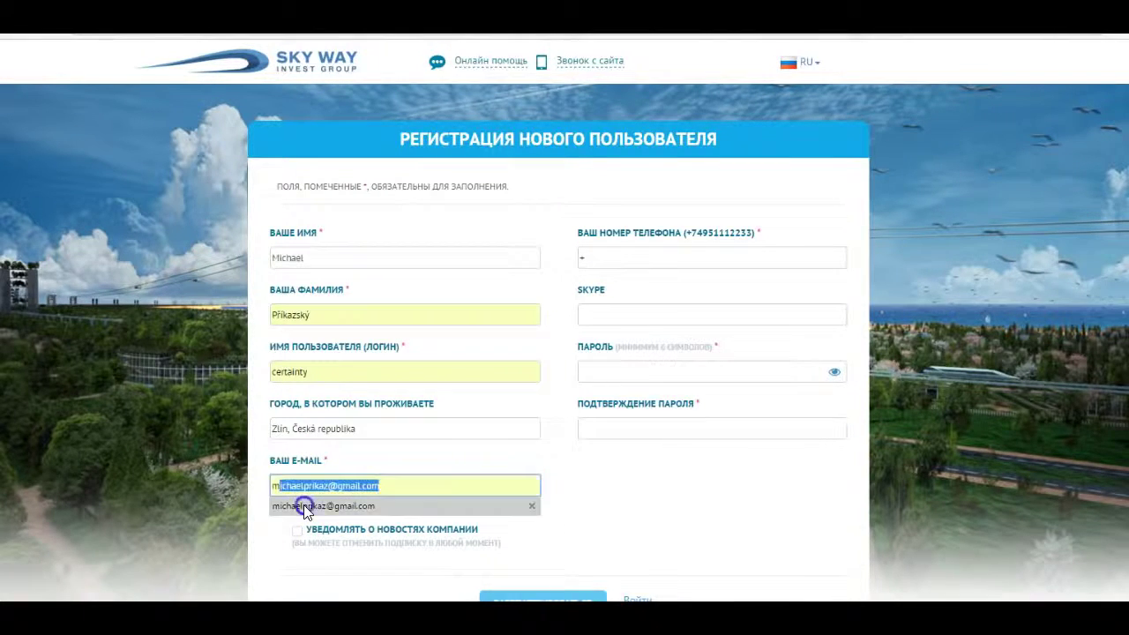
left_click(303, 504)
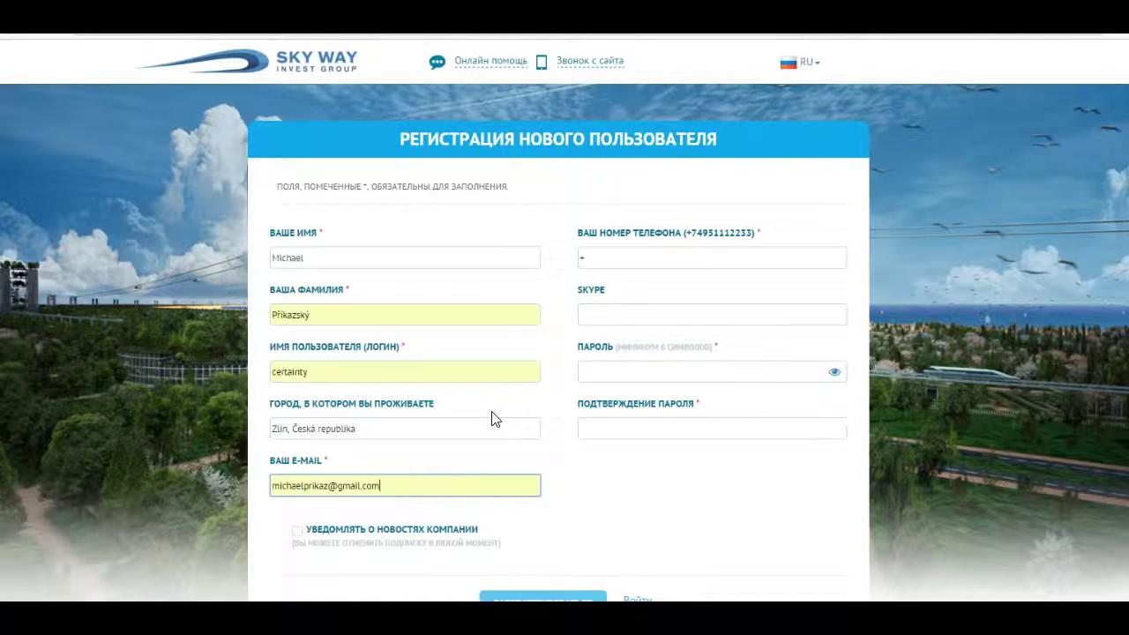
Fill the phone number and Skype name from autofill suggestions.
left_click(617, 258)
type("4")
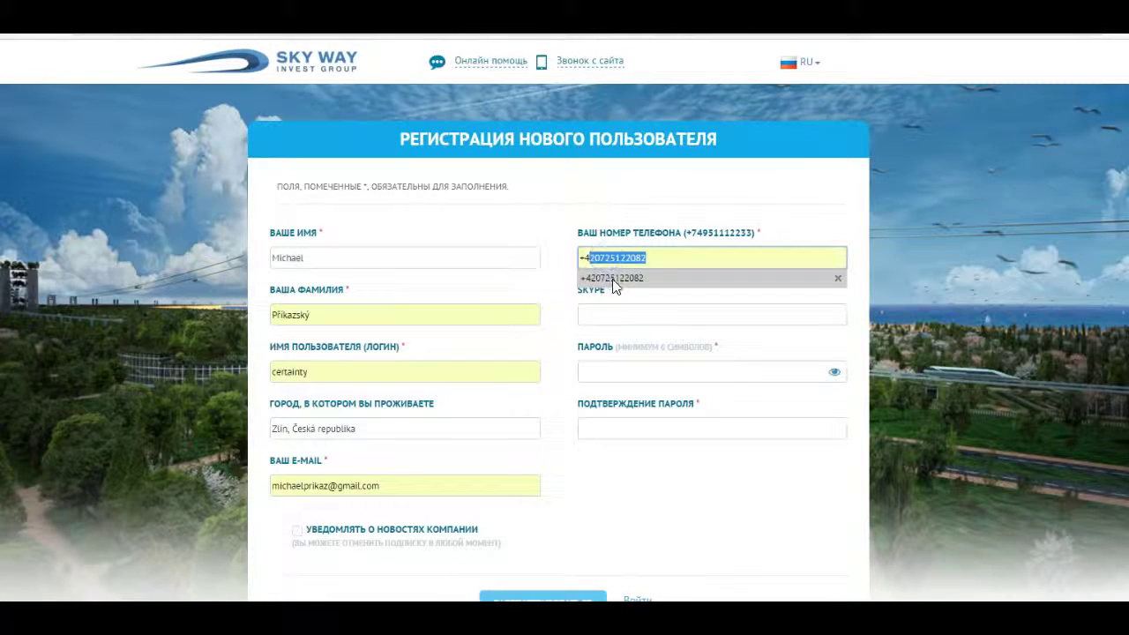
left_click(614, 280)
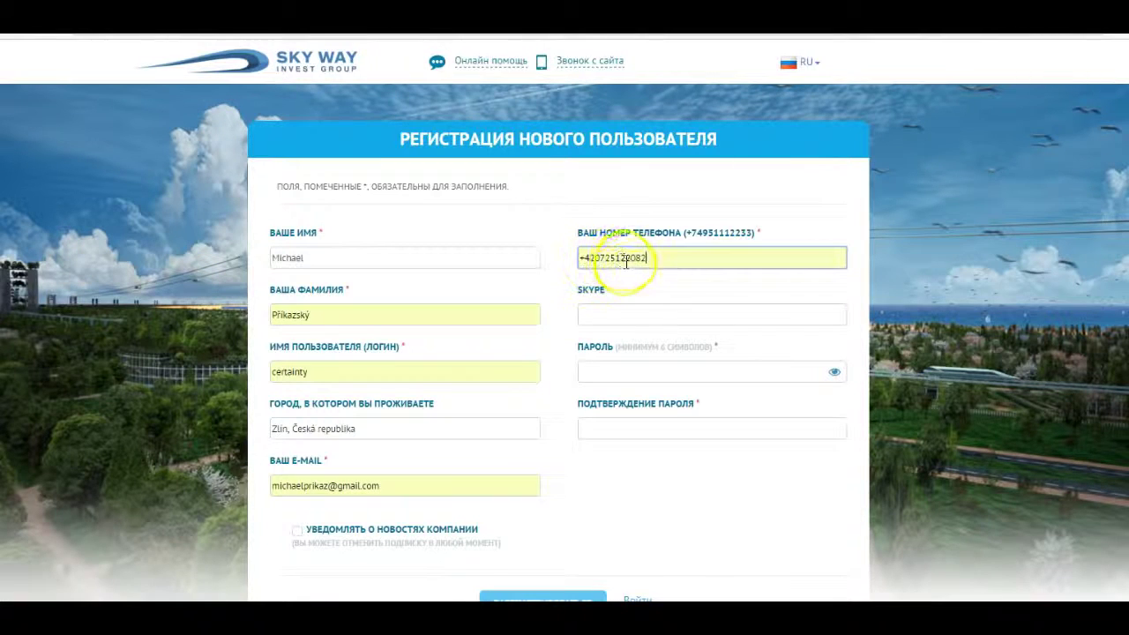
left_click(603, 316)
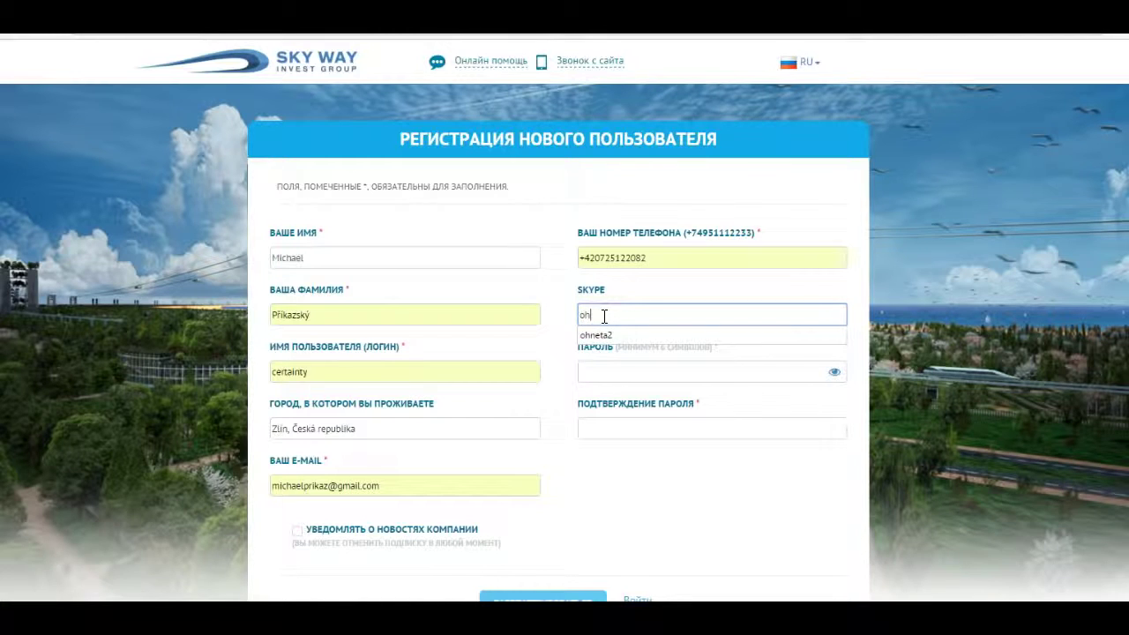
type("ohn")
left_click(605, 335)
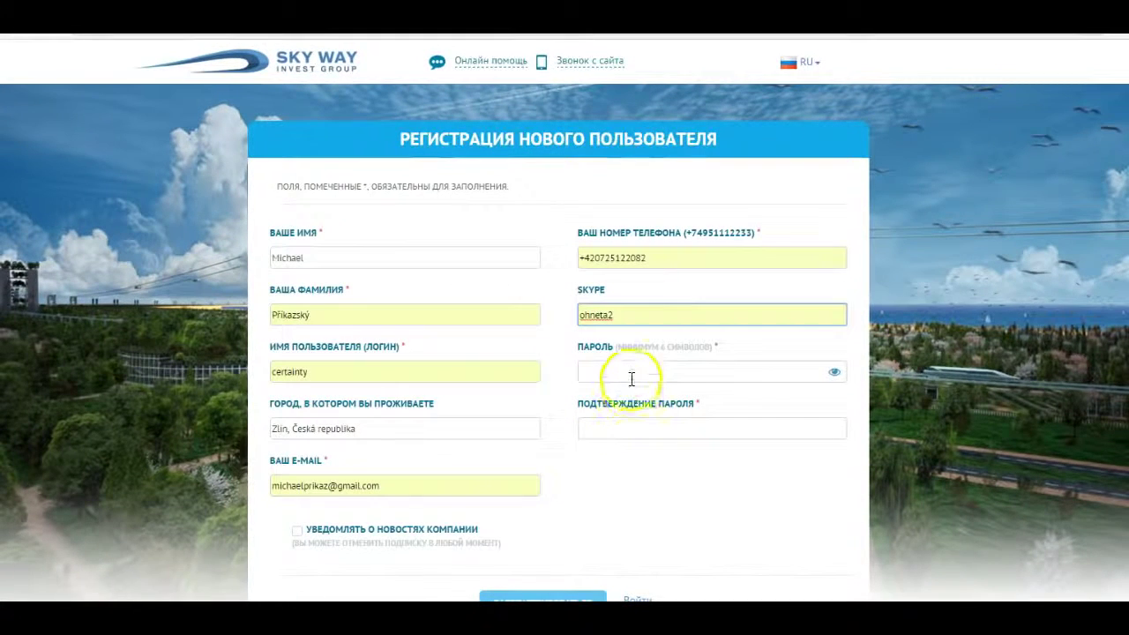
Enter the password in both password fields and subscribe to company news.
left_click(620, 377)
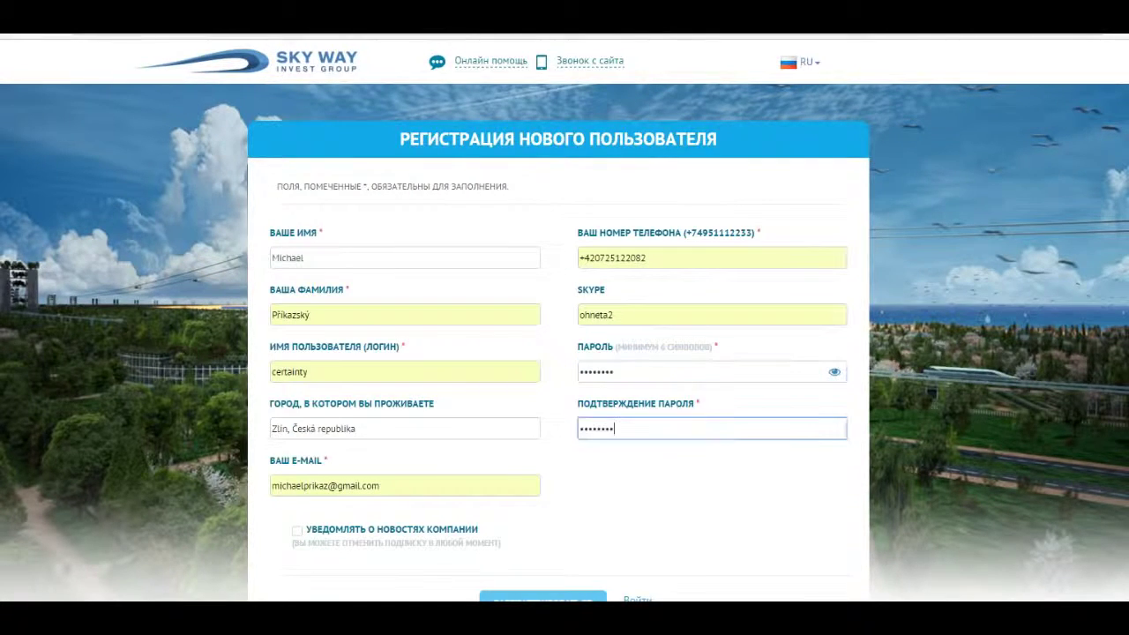
left_click(594, 423)
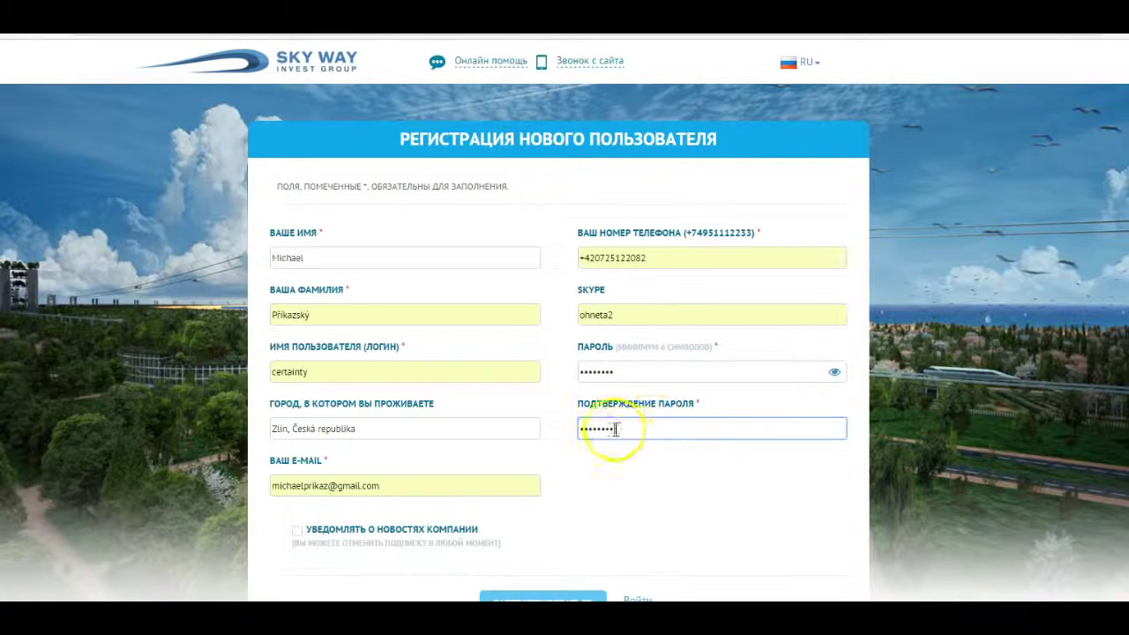
scroll(646, 450, "down", 1)
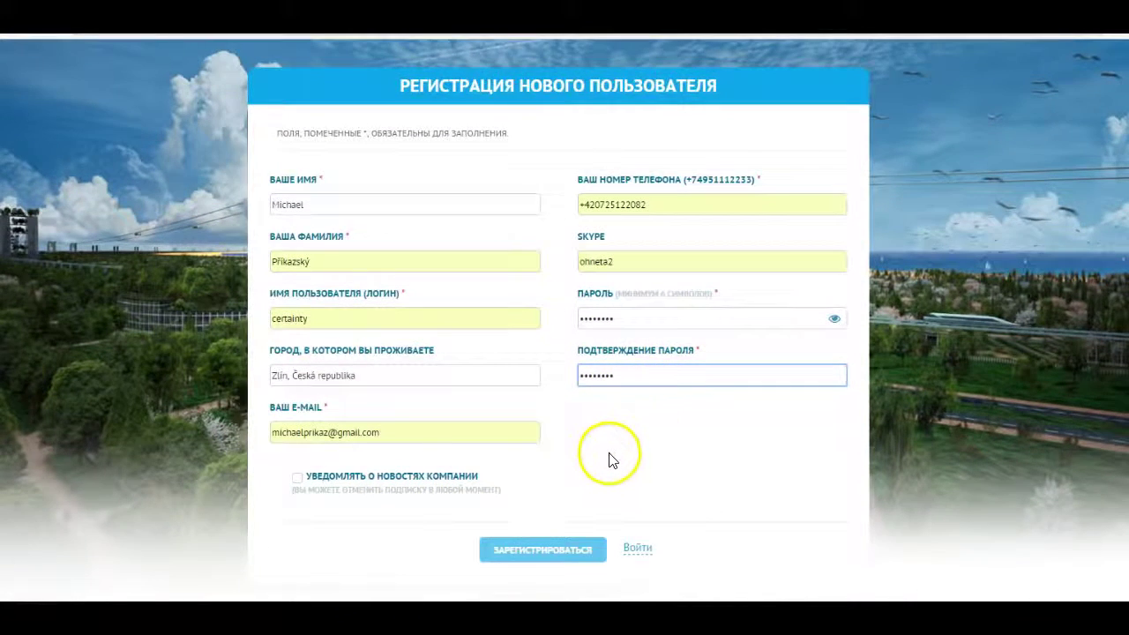
left_click(297, 477)
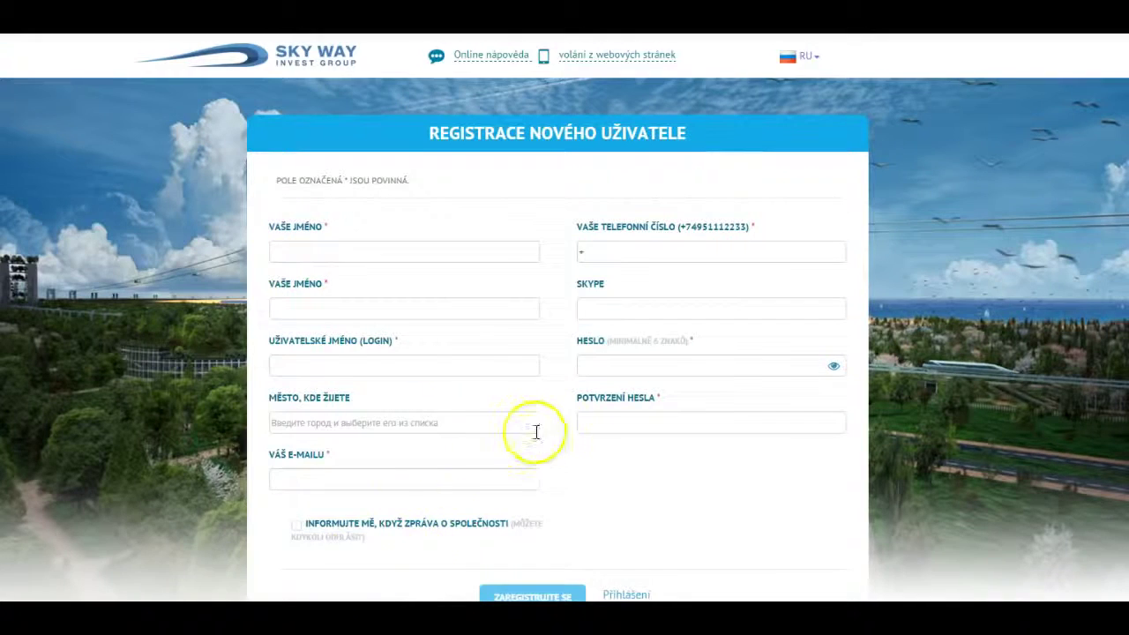
scroll(521, 441, "down", 1)
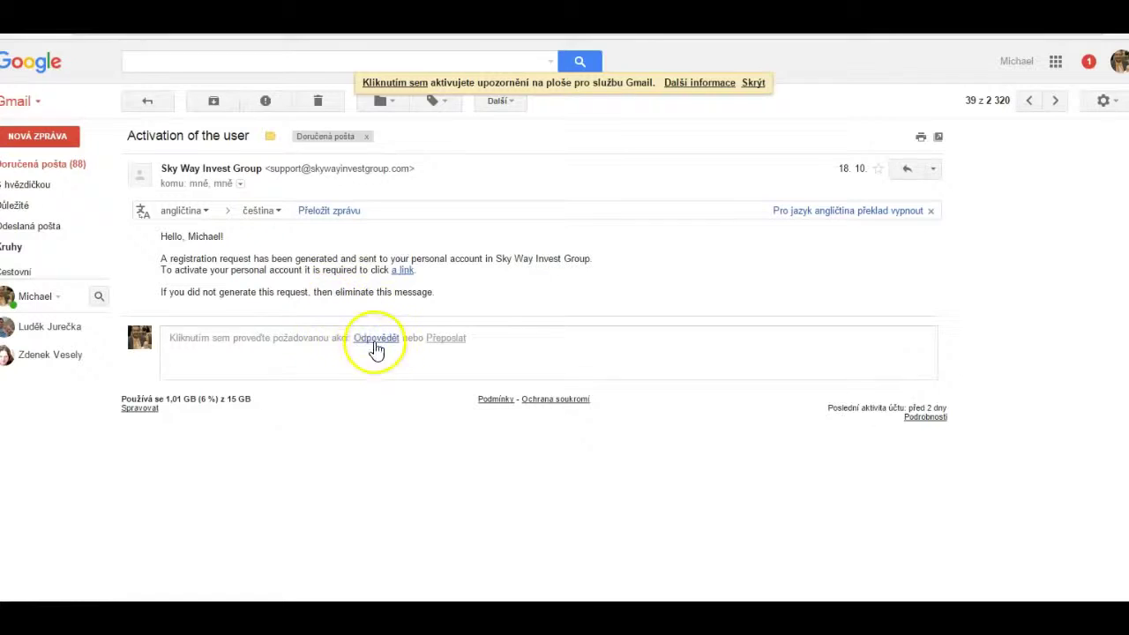
Translate the 'Activation of the user' email into Czech and follow its activation link.
left_click(324, 214)
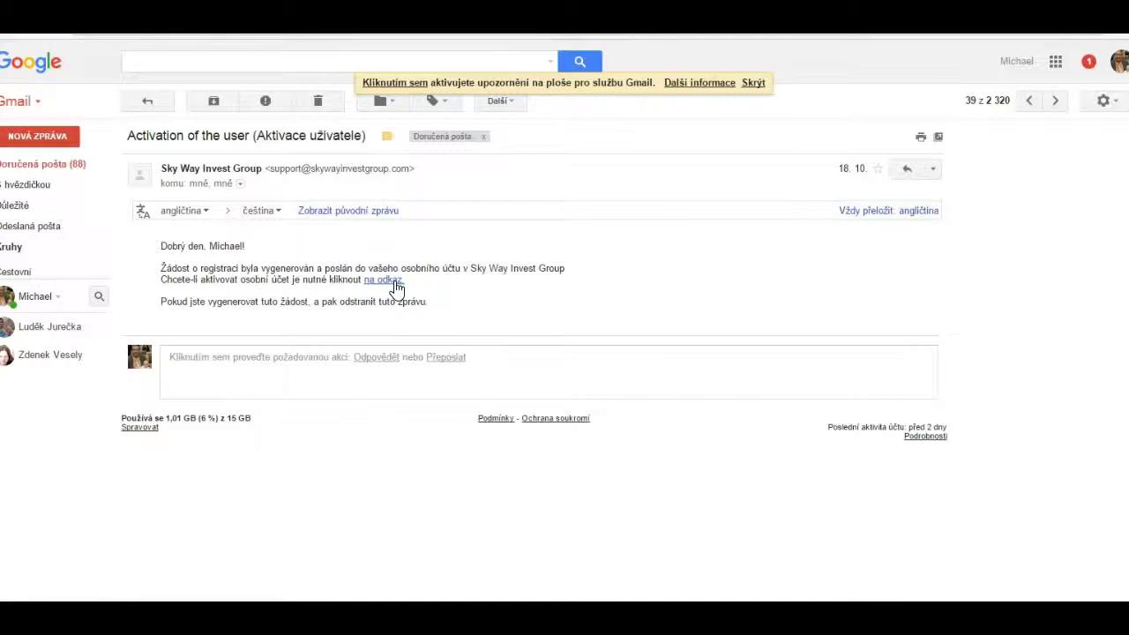
left_click(393, 280)
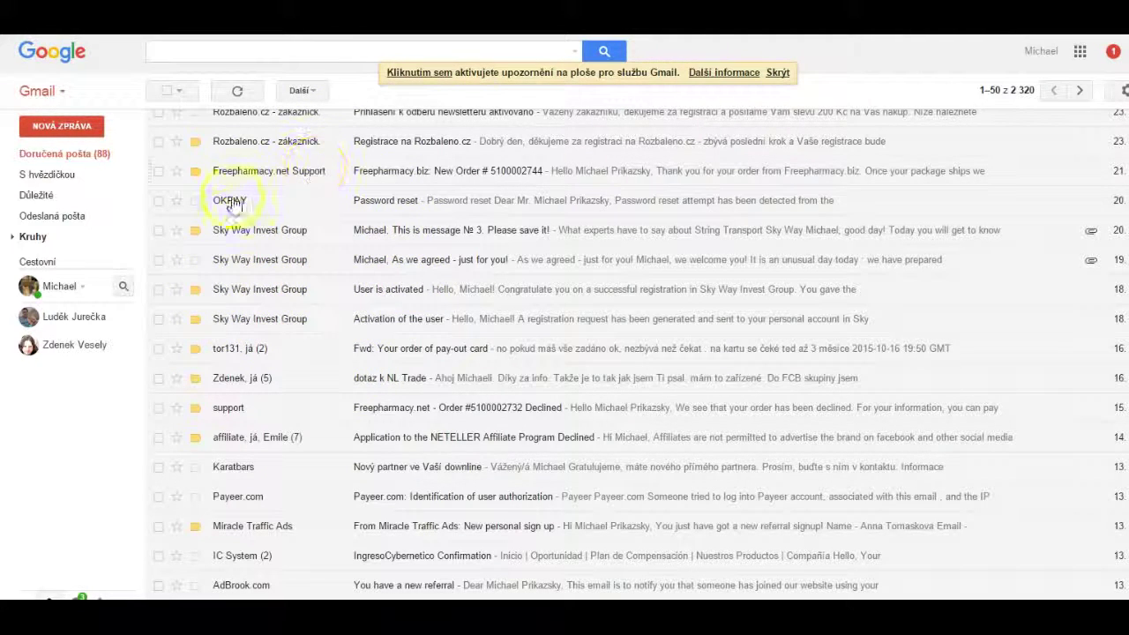
Open the 'As we agreed - just for you!' email's offer page and play the account-verification video.
left_click(378, 261)
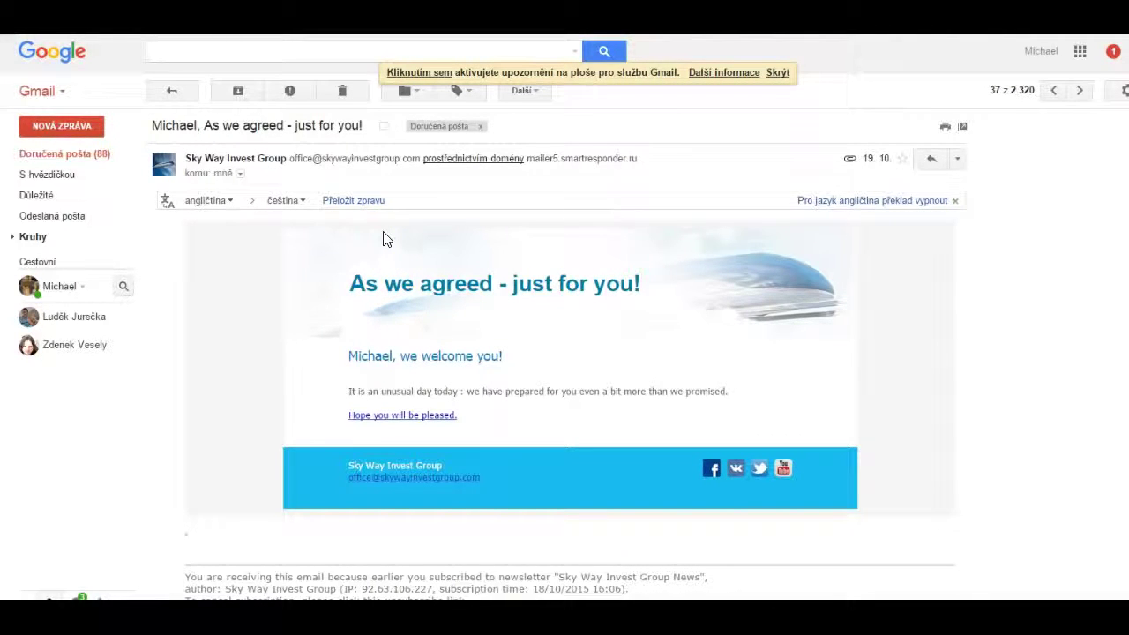
left_click(366, 420)
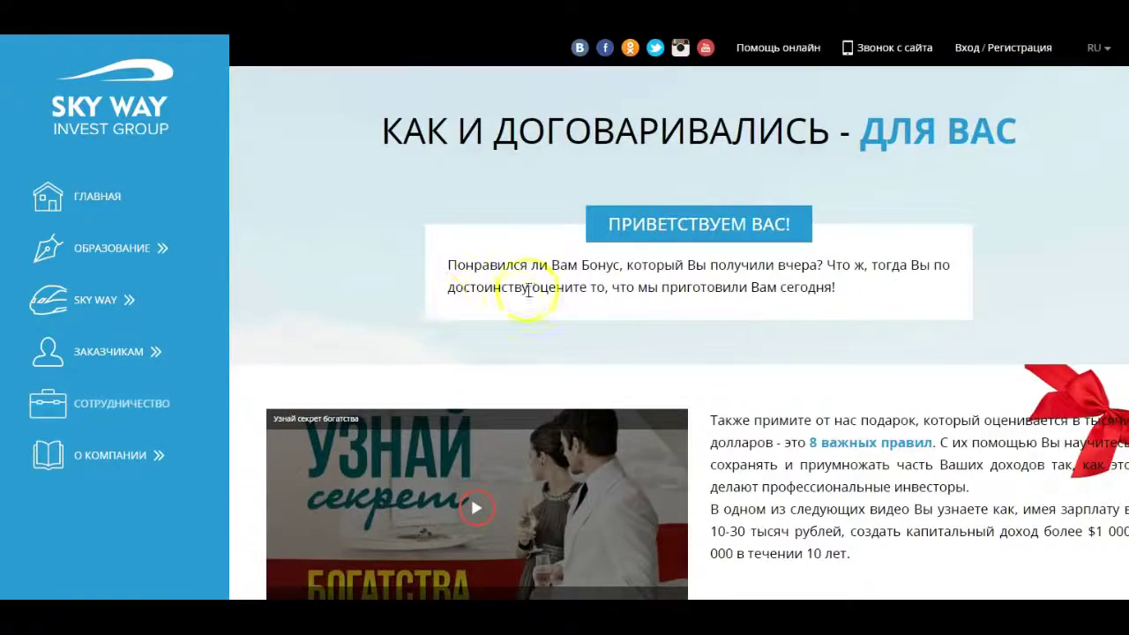
scroll(715, 349, "down", 2)
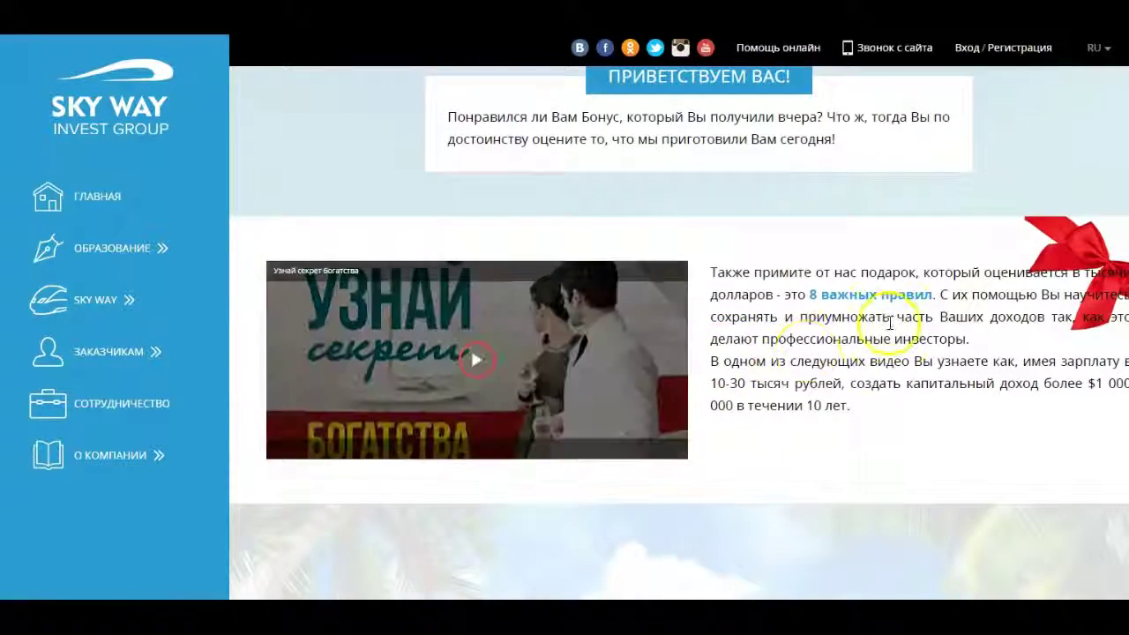
scroll(891, 323, "down", 10)
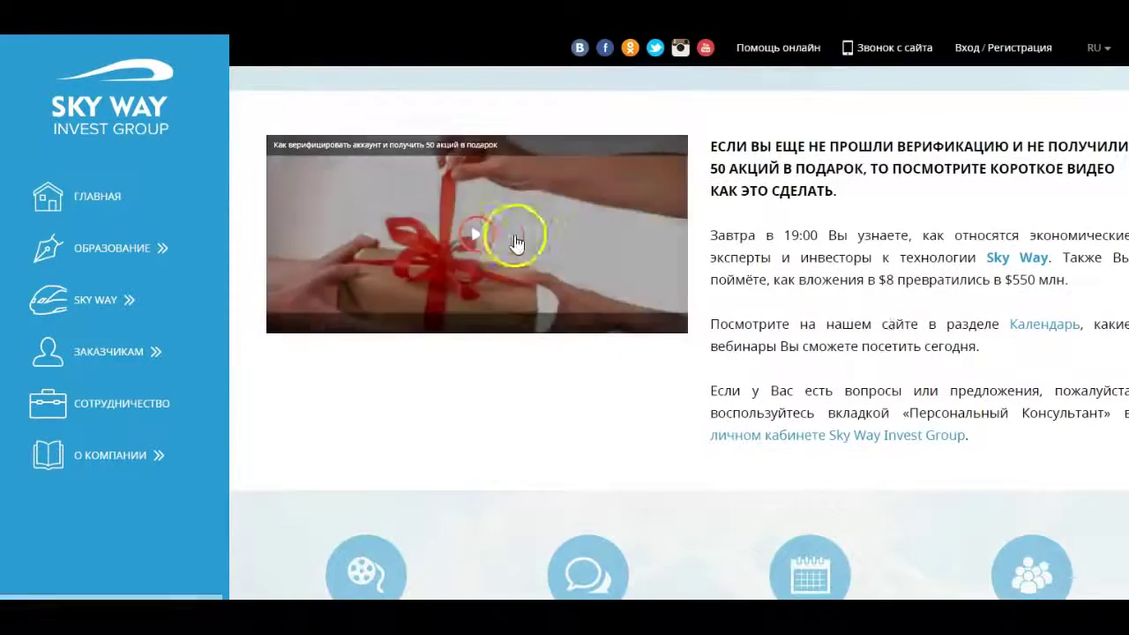
left_click(528, 251)
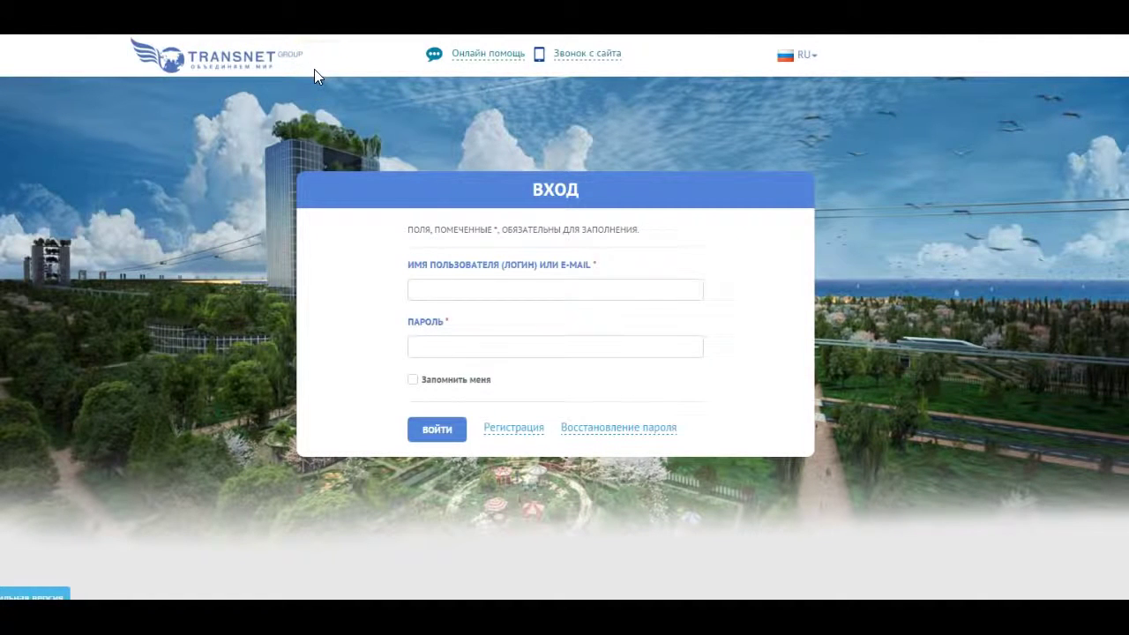
Sign in with the saved login and password via ВОЙТИ.
left_click(446, 287)
left_click(438, 355)
left_click(466, 365)
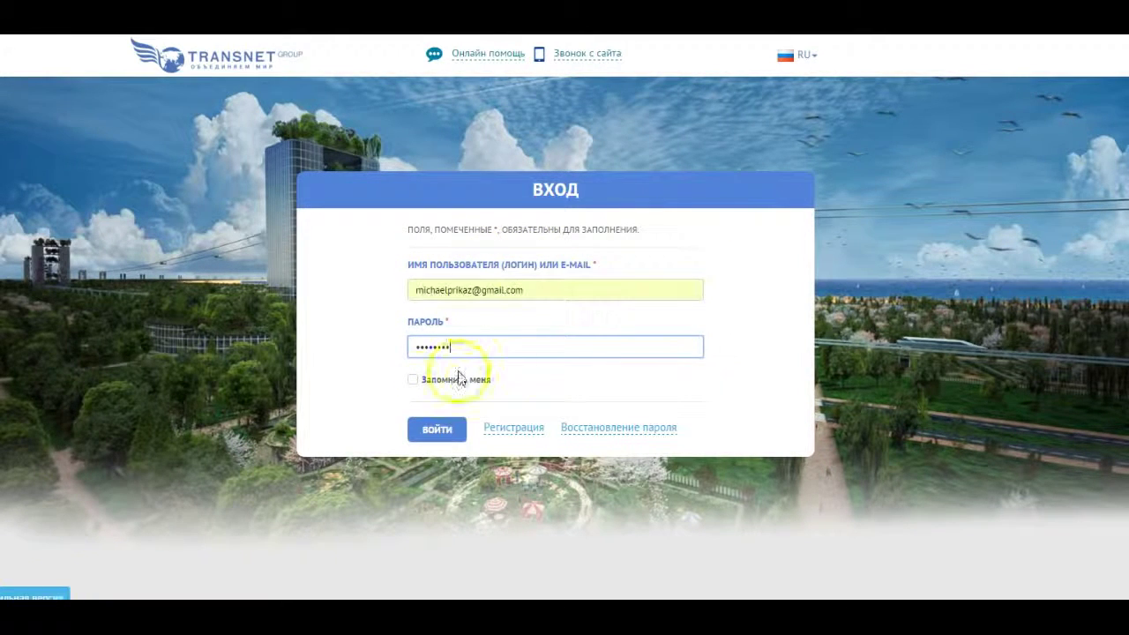
left_click(412, 379)
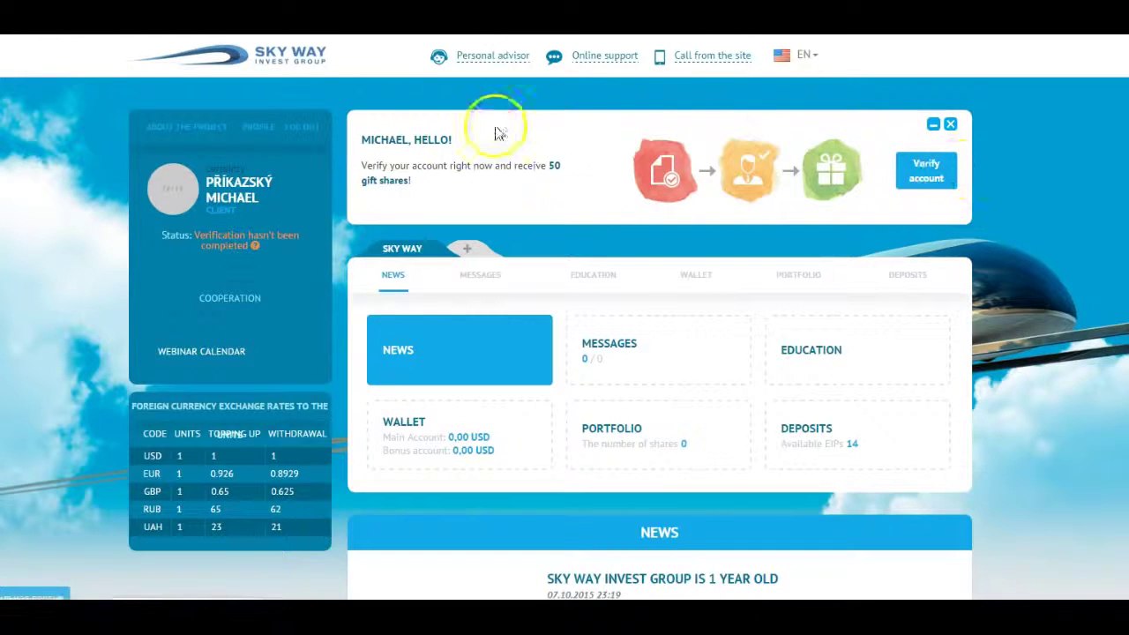
Start account verification and follow the 'заполнить профиль' link to the profile form.
left_click(930, 180)
scroll(932, 188, "down", 1)
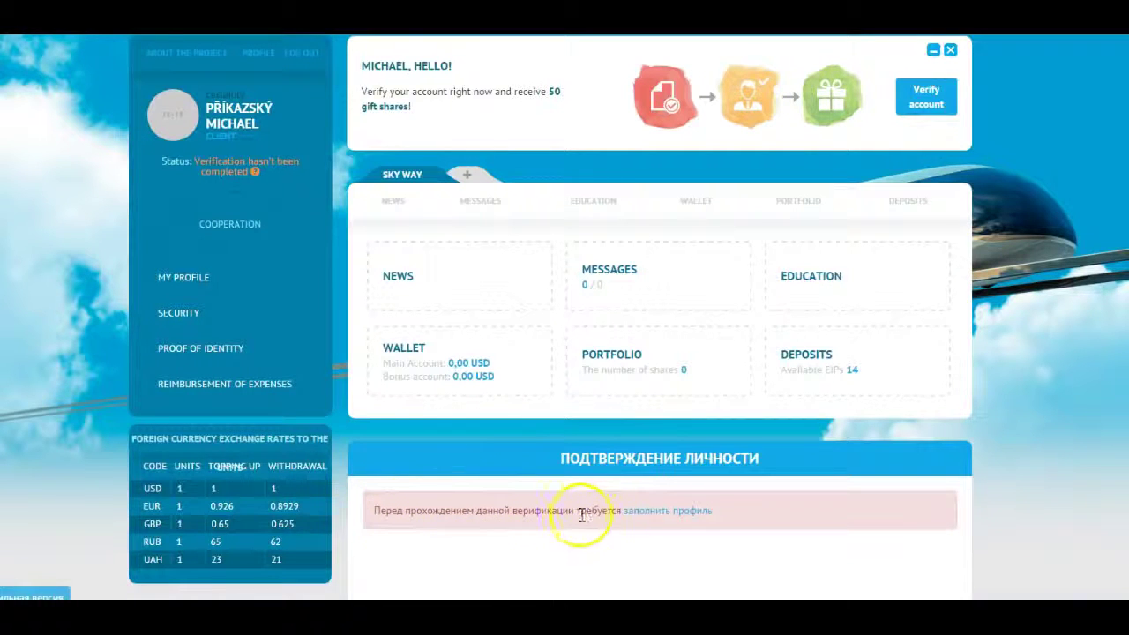
left_click(681, 512)
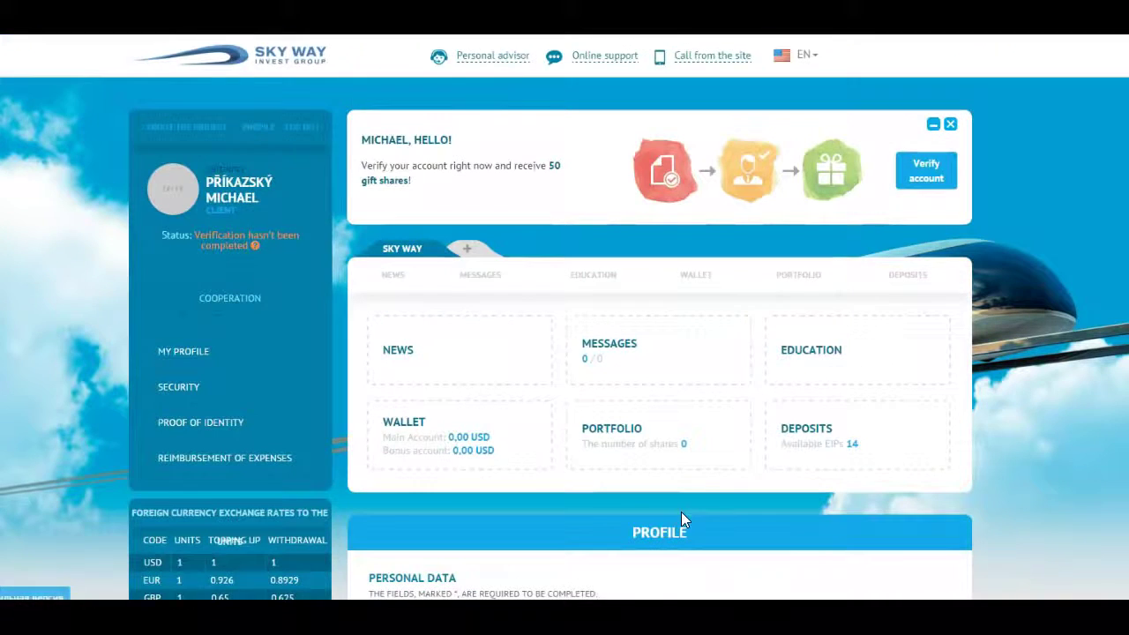
Agree to the personal data terms and save the profile form.
scroll(706, 477, "down", 1)
scroll(706, 477, "down", 2)
scroll(706, 476, "down", 3)
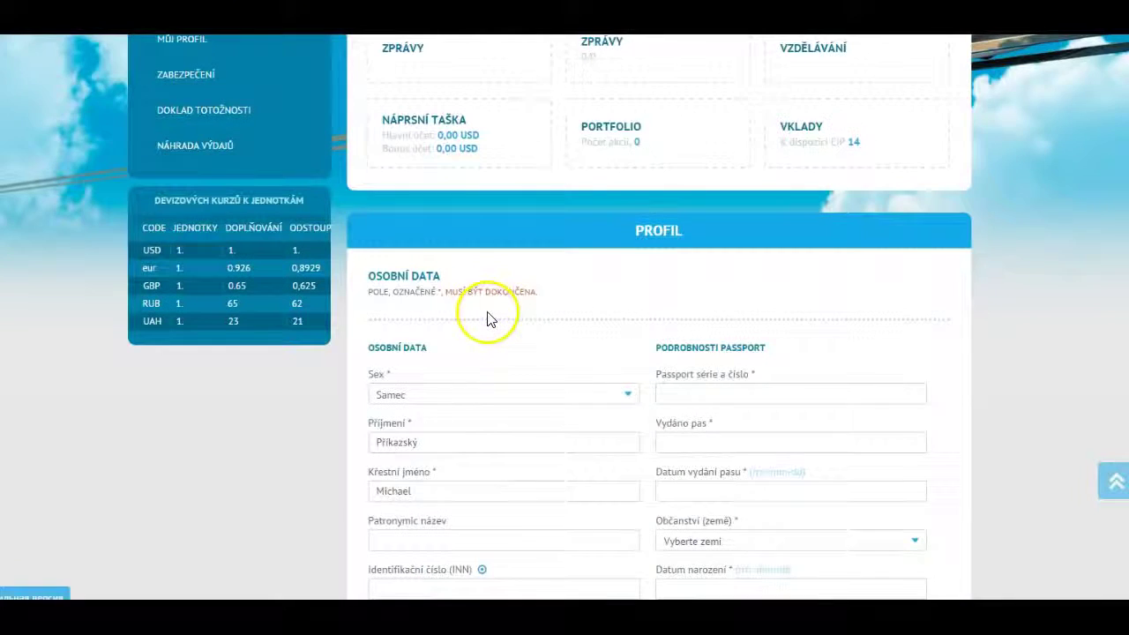
scroll(512, 313, "down", 2)
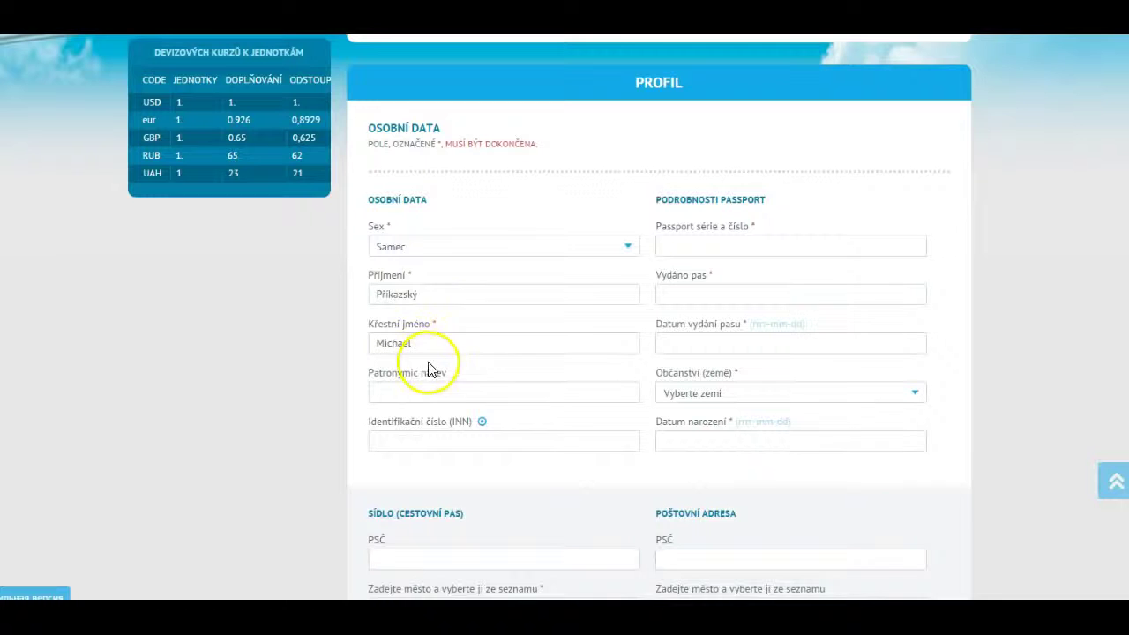
scroll(498, 383, "down", 2)
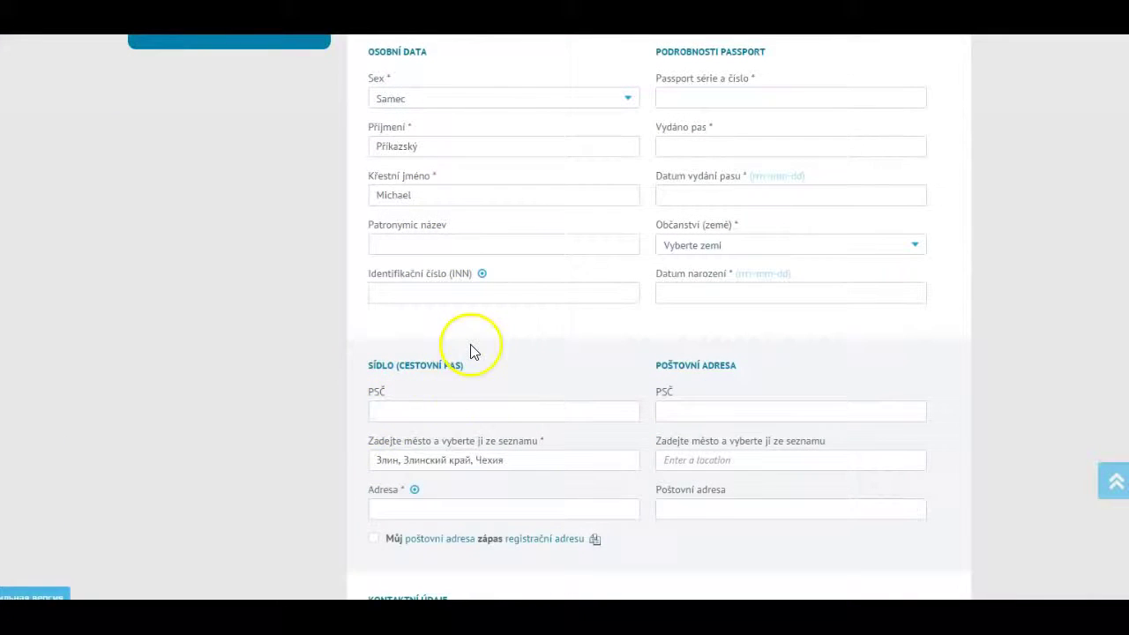
scroll(520, 433, "down", 3)
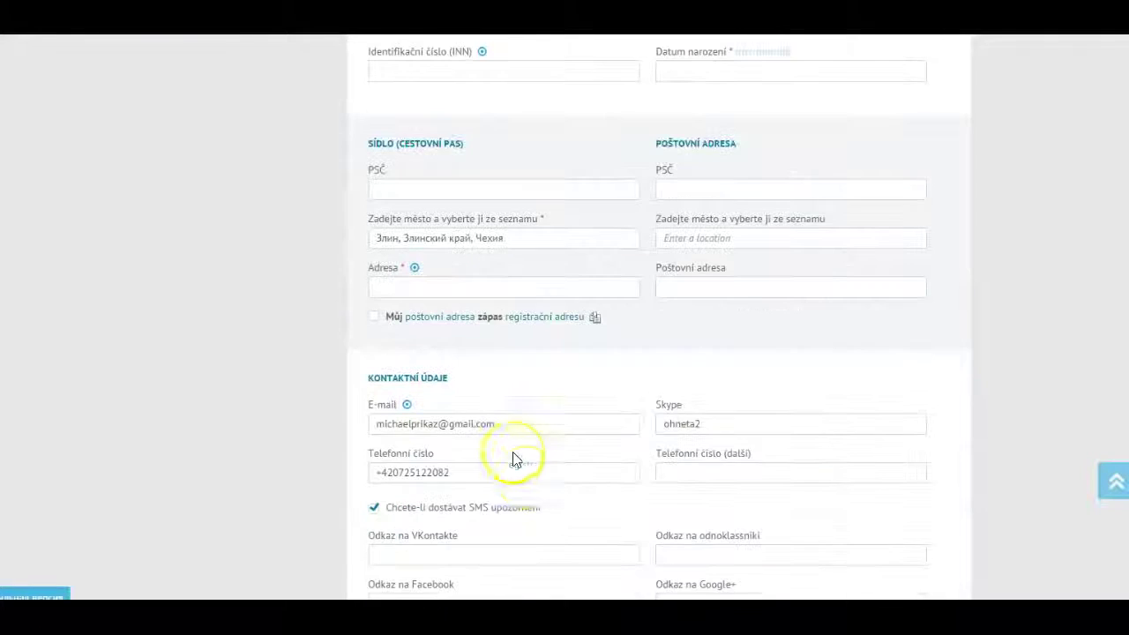
scroll(557, 453, "down", 1)
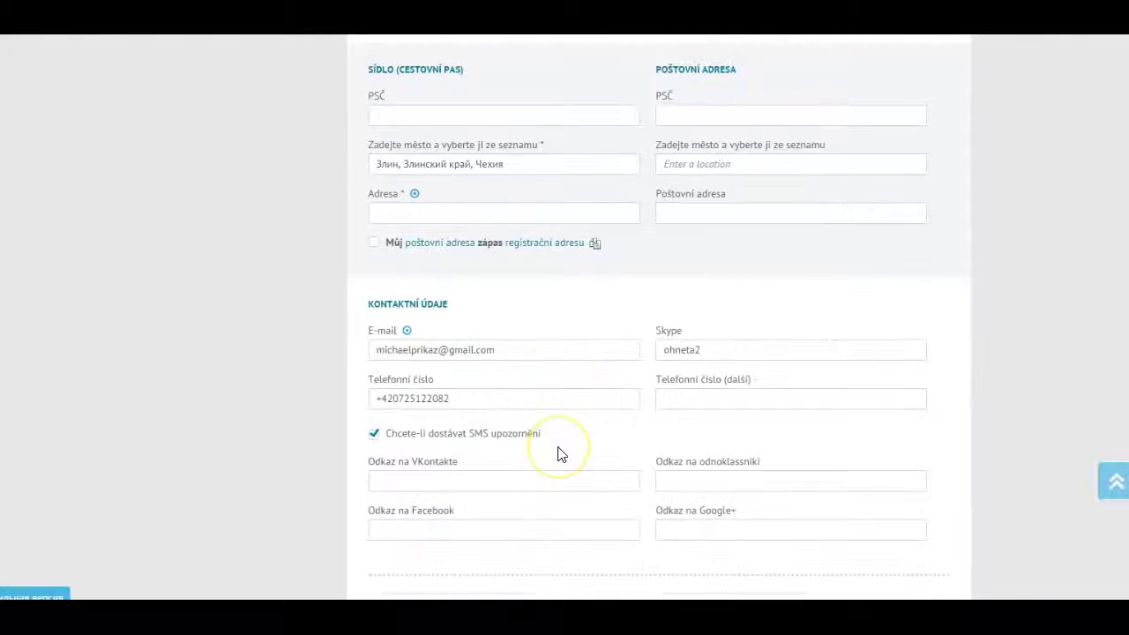
scroll(564, 456, "down", 1)
scroll(570, 461, "up", 9)
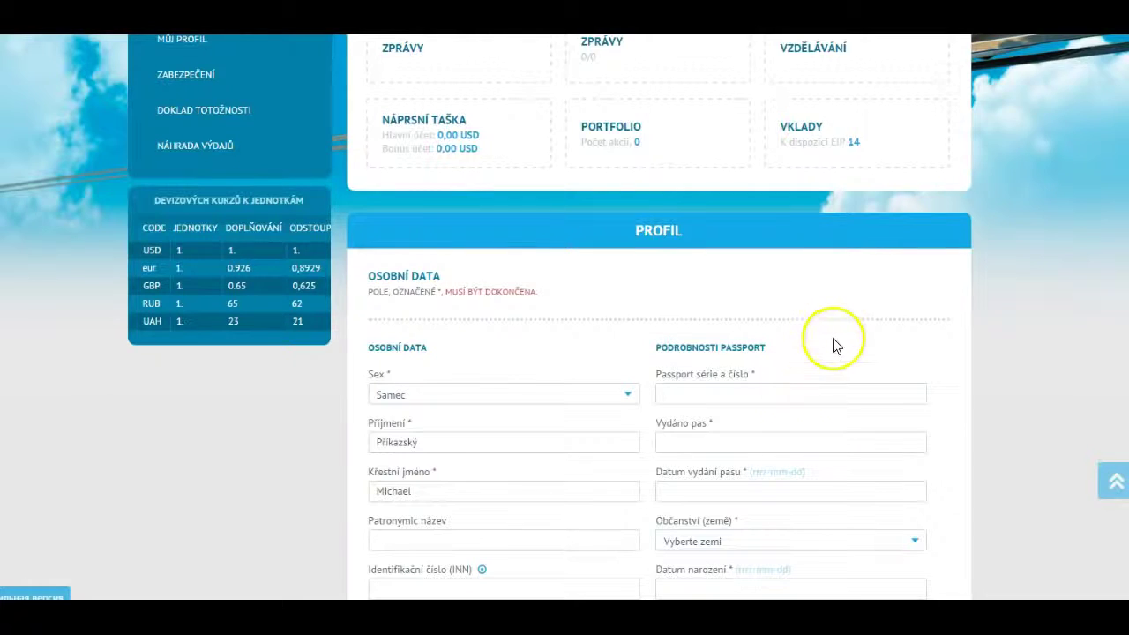
scroll(836, 346, "down", 1)
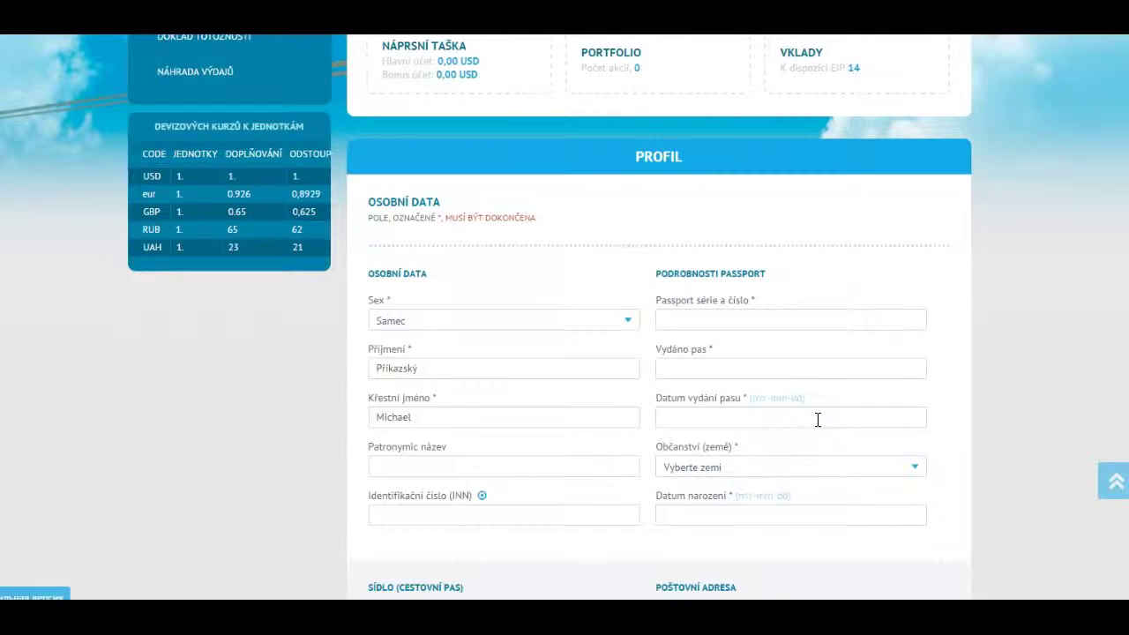
scroll(817, 420, "down", 1)
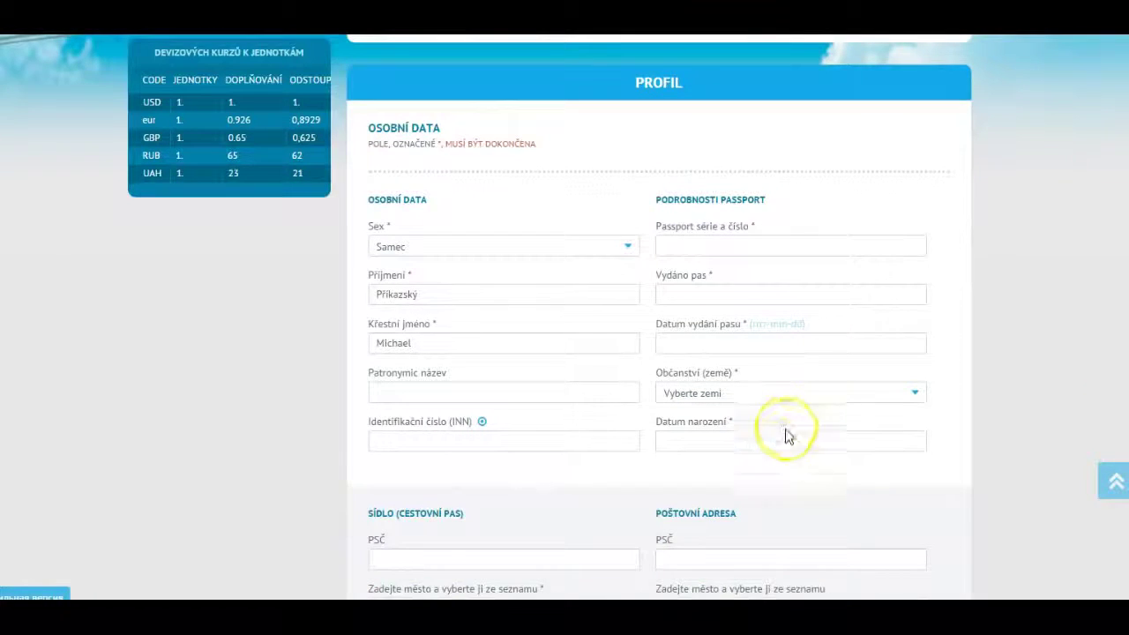
scroll(845, 443, "down", 3)
scroll(854, 418, "down", 4)
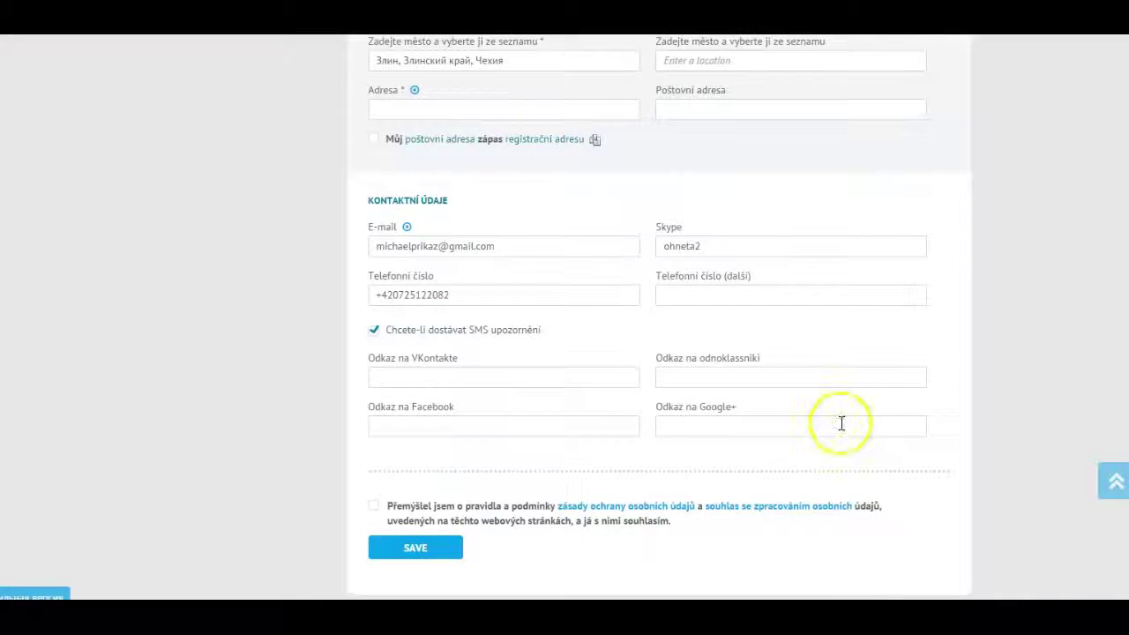
left_click(377, 509)
left_click(419, 559)
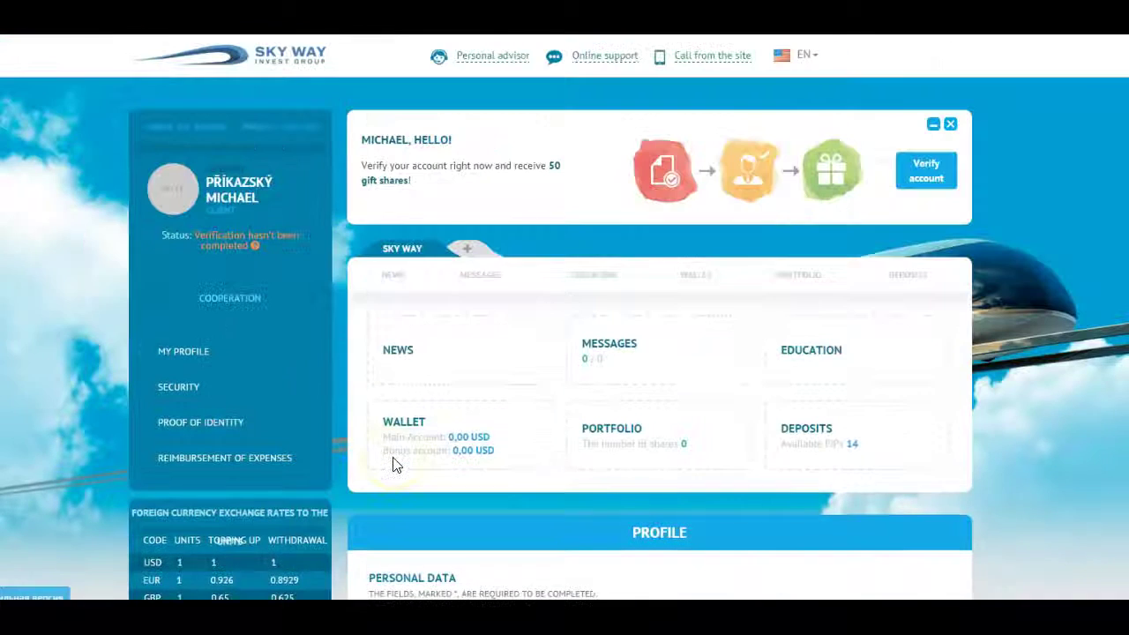
Keep Sex as Male and enter the registered-address zip code.
scroll(725, 308, "down", 4)
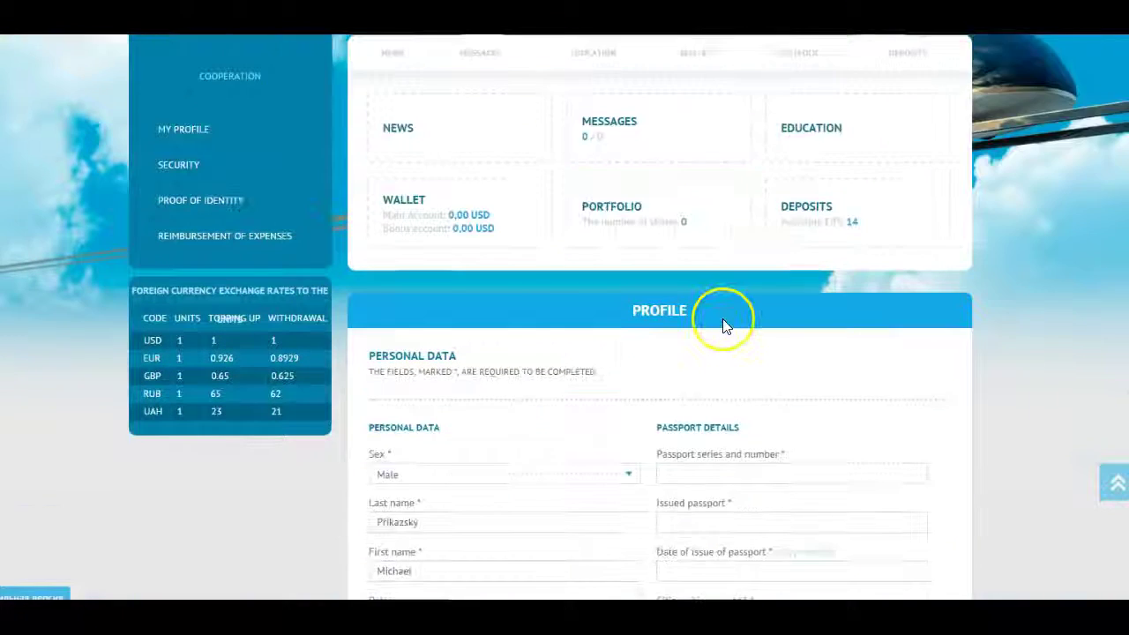
left_click(622, 326)
left_click(623, 326)
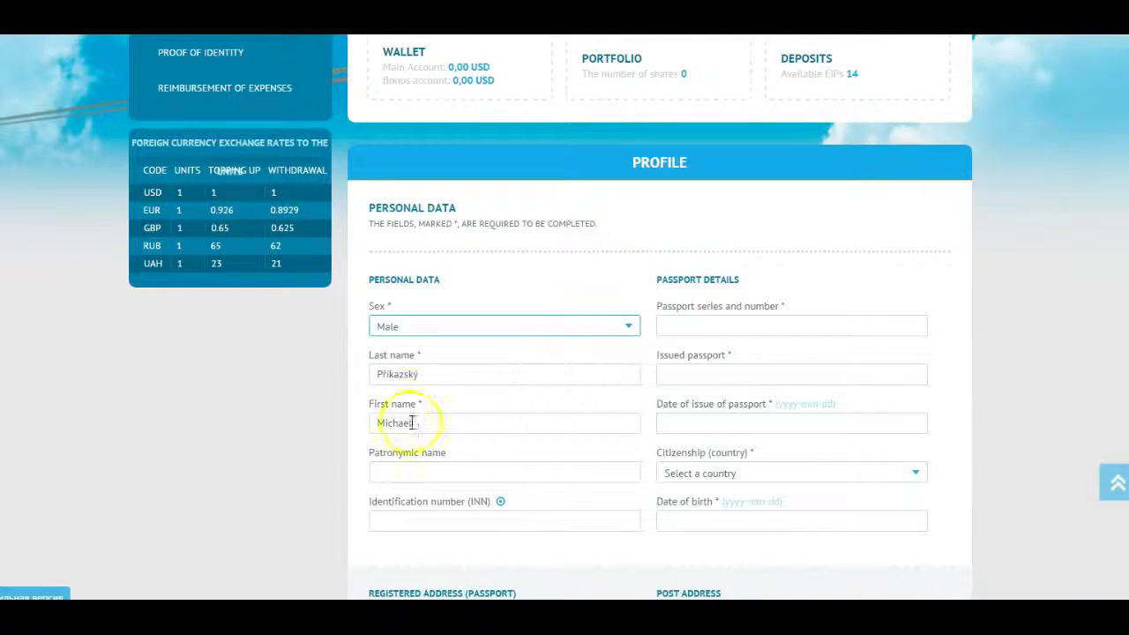
scroll(423, 358, "down", 3)
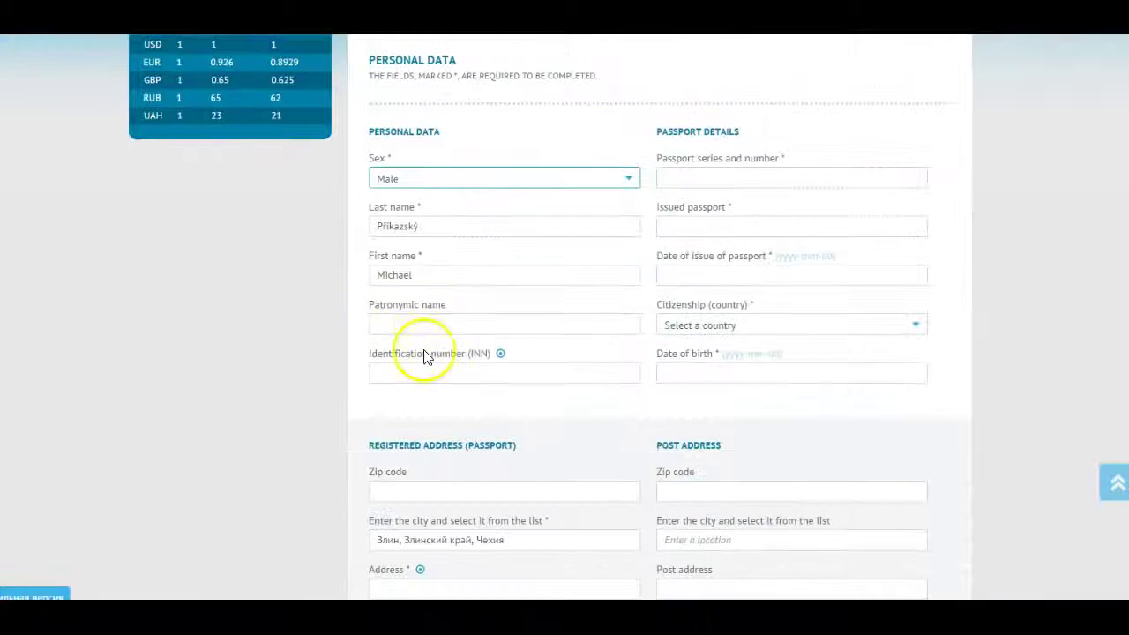
left_click(423, 344)
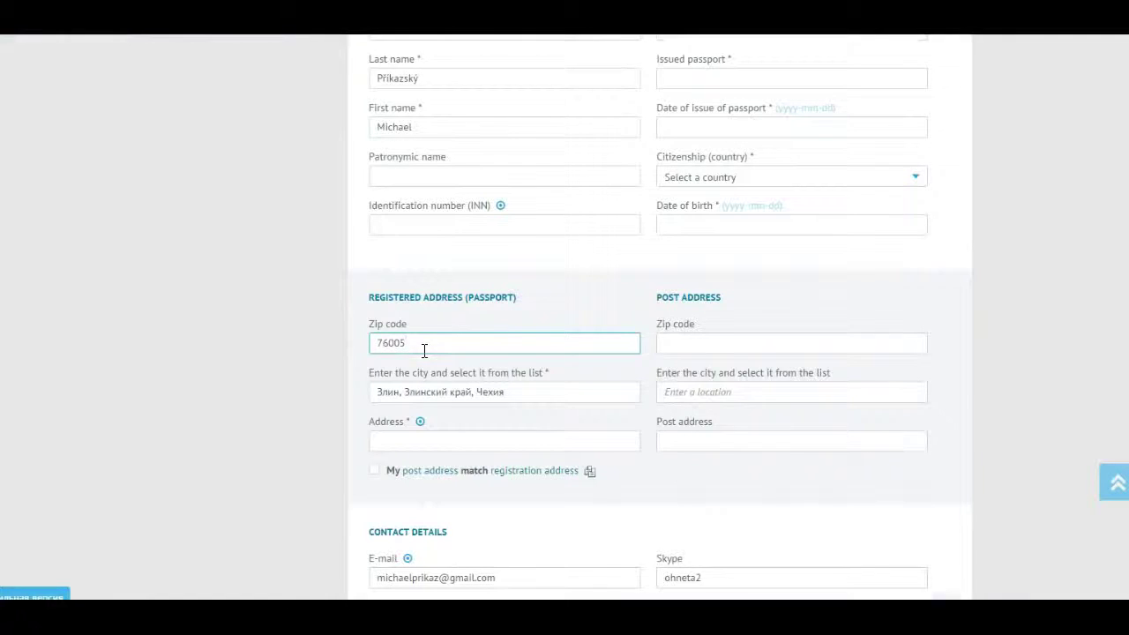
Accept the suggested city, paste the street address, and mark the post address as matching.
left_click(520, 385)
left_click(421, 418)
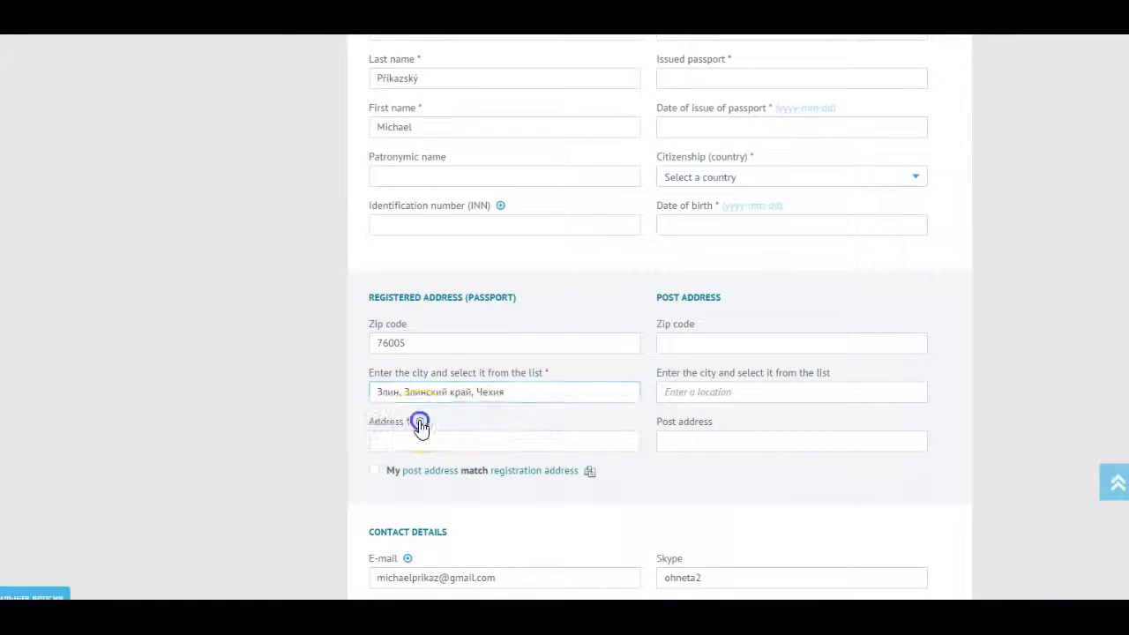
scroll(418, 381, "down", 1)
left_click(440, 367)
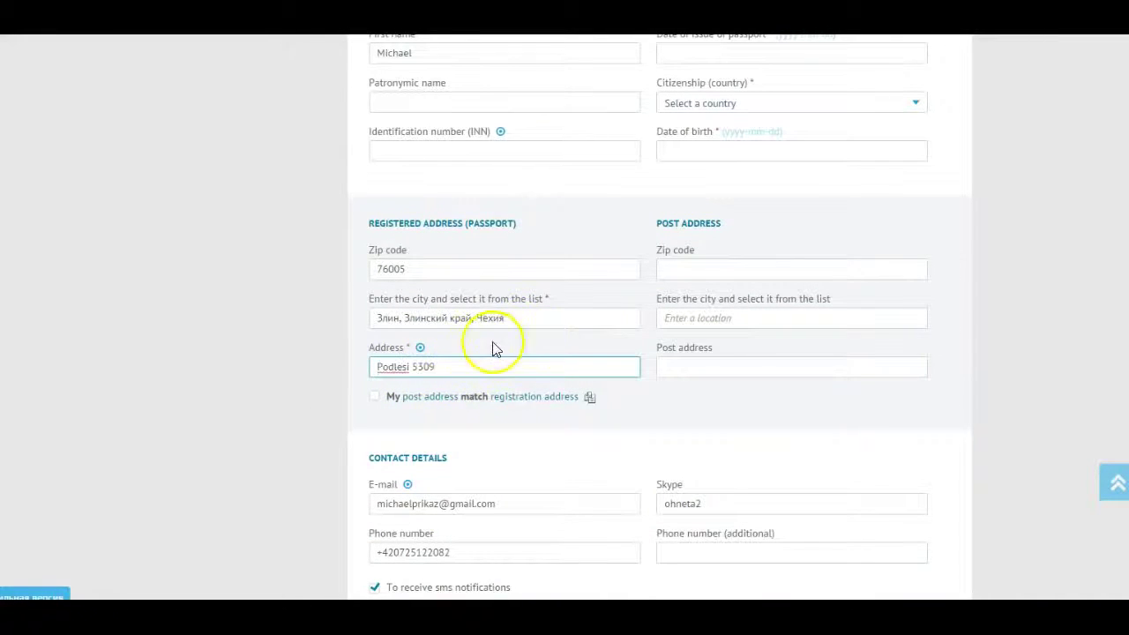
left_click(374, 397)
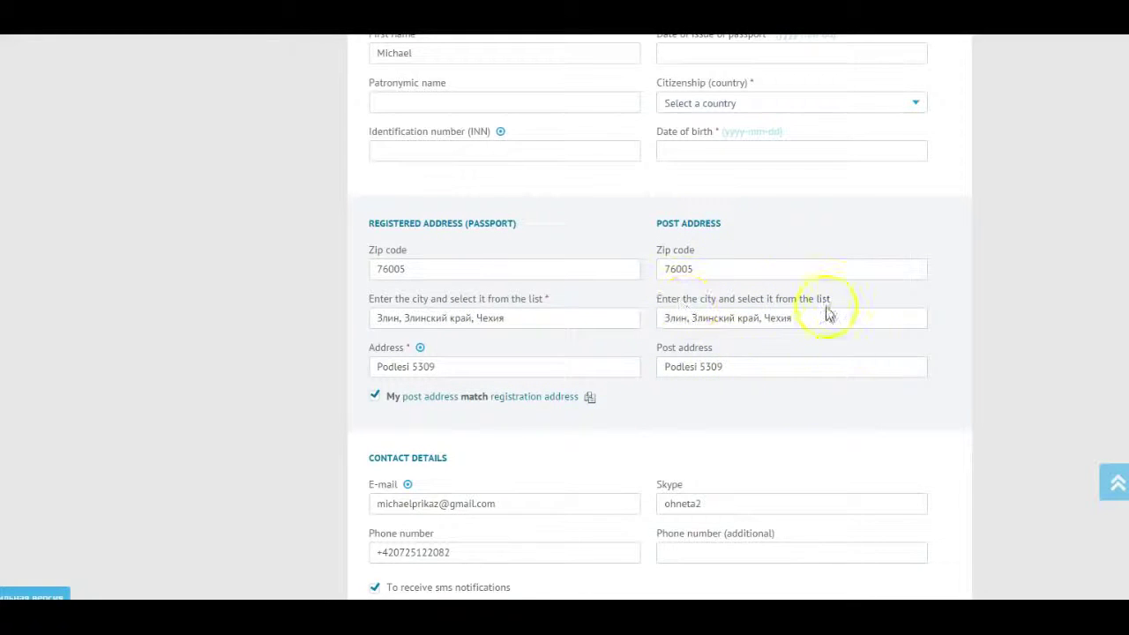
Paste the Facebook profile link and accept the rules and data-processing consent.
left_click(686, 250)
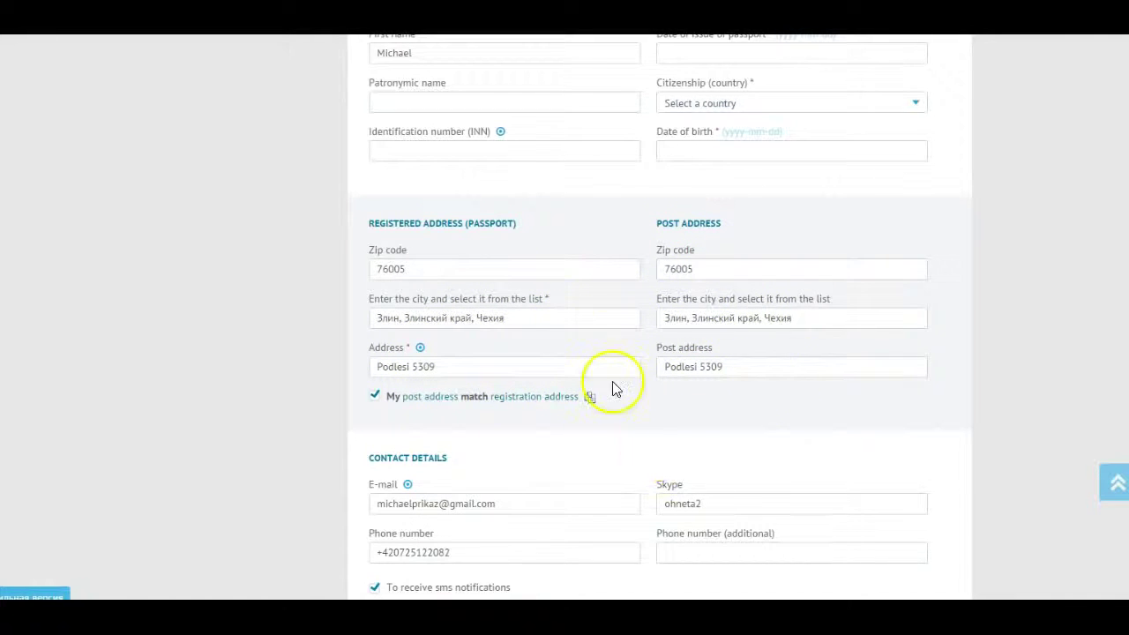
scroll(804, 401, "up", 2)
scroll(804, 402, "up", 1)
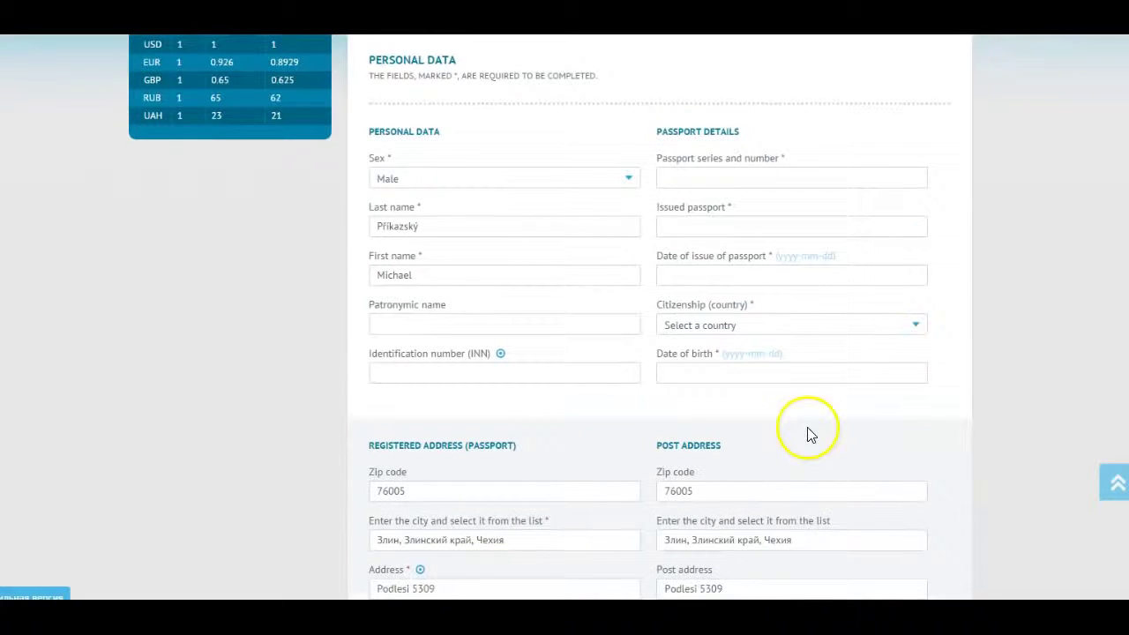
scroll(801, 469, "down", 6)
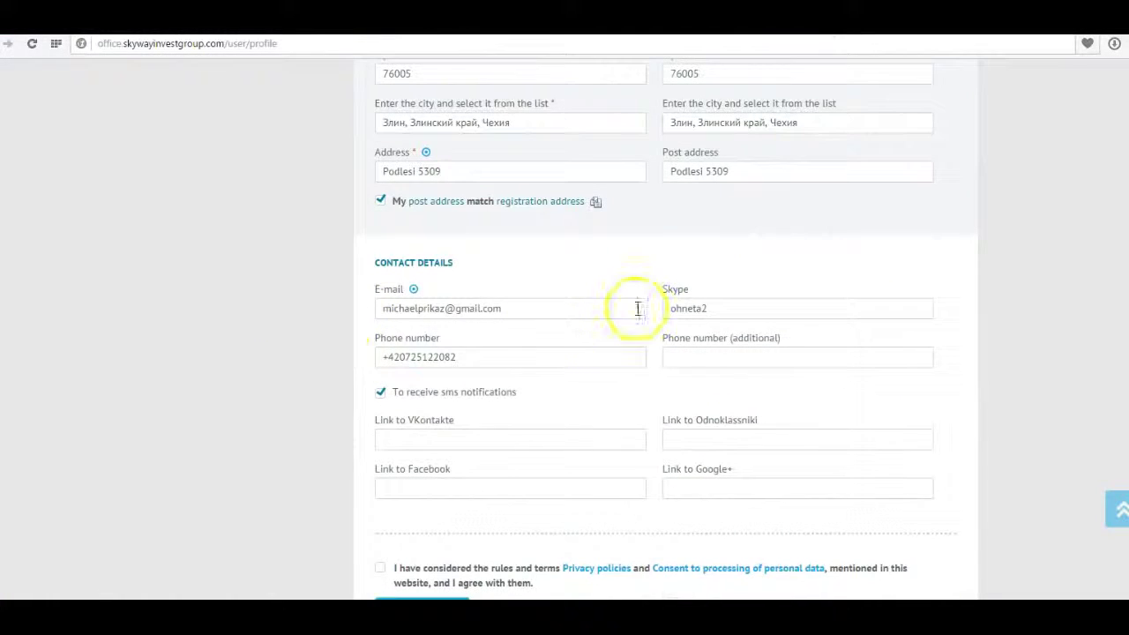
left_click(403, 489)
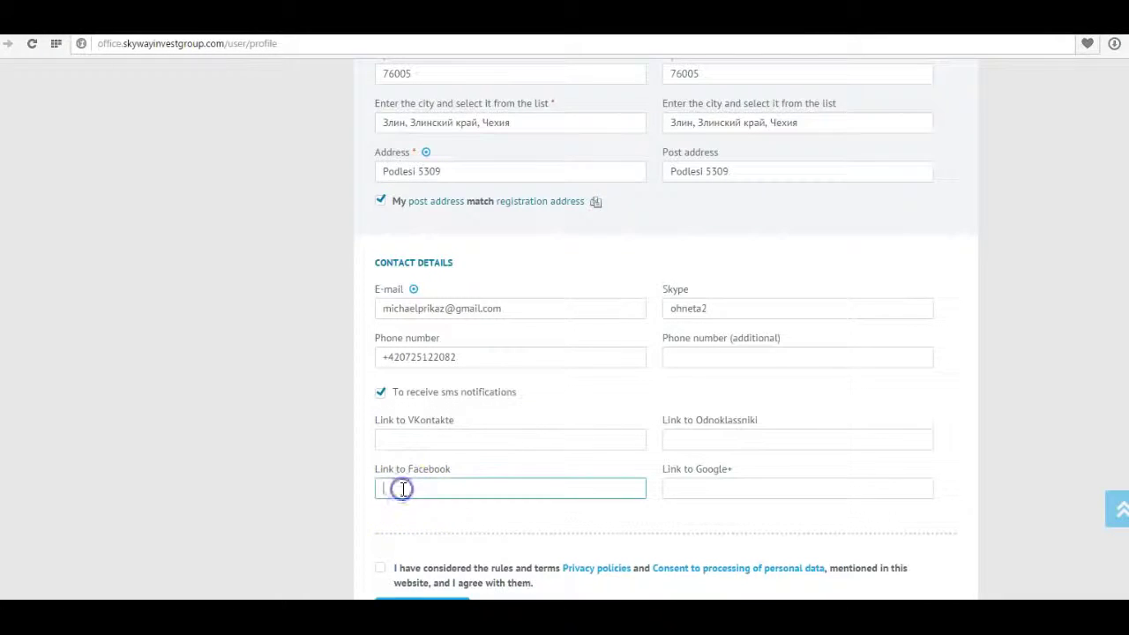
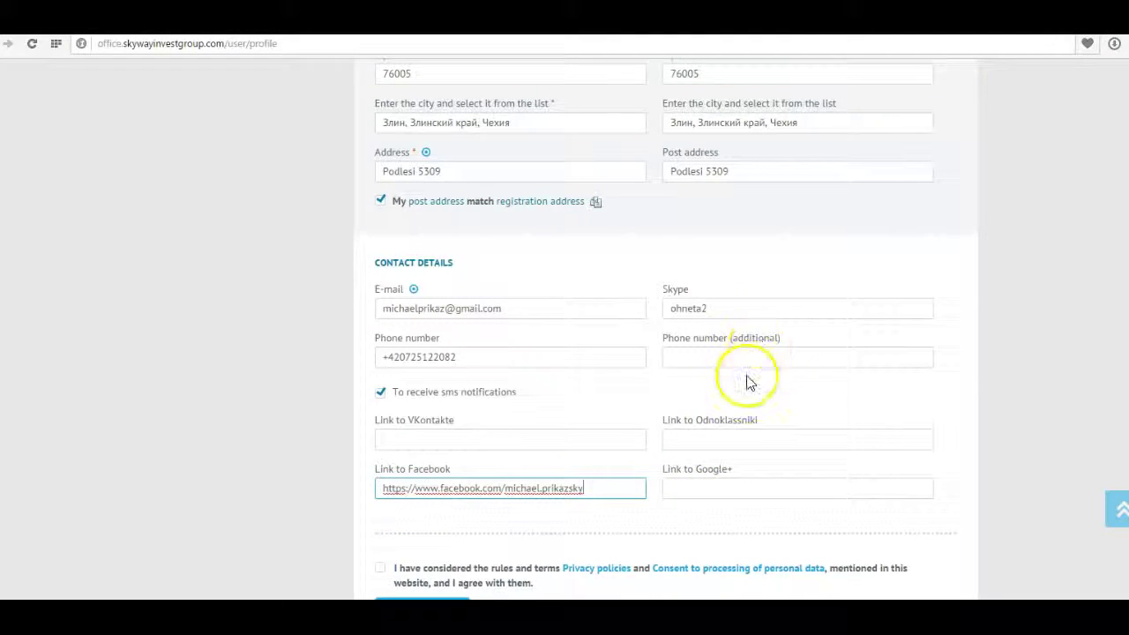
scroll(788, 511, "down", 1)
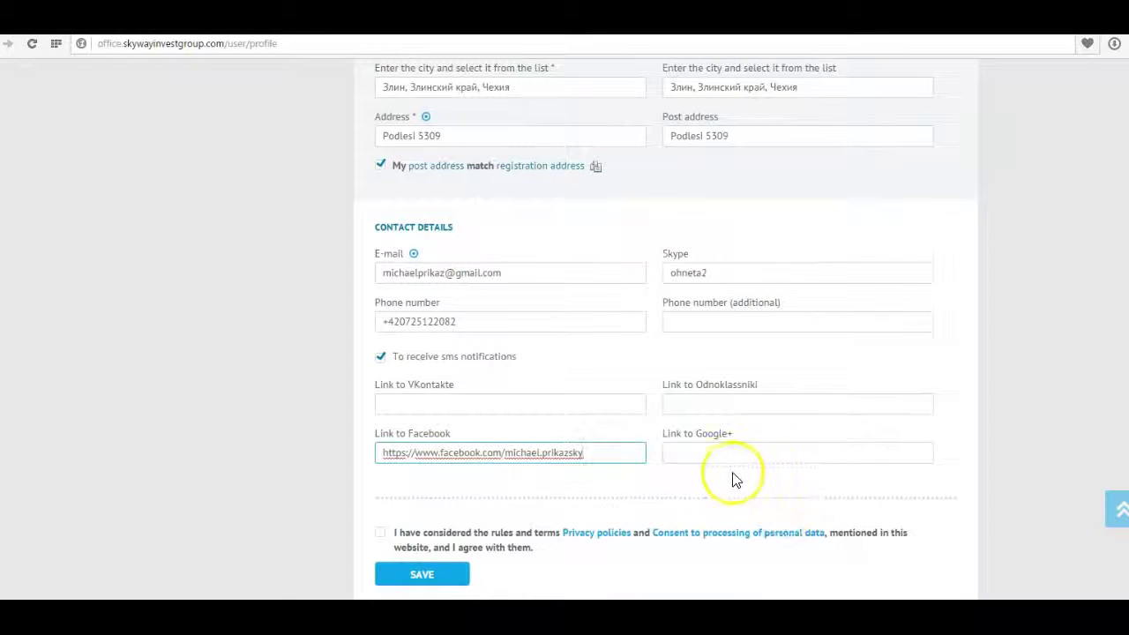
left_click(380, 534)
scroll(731, 537, "up", 10)
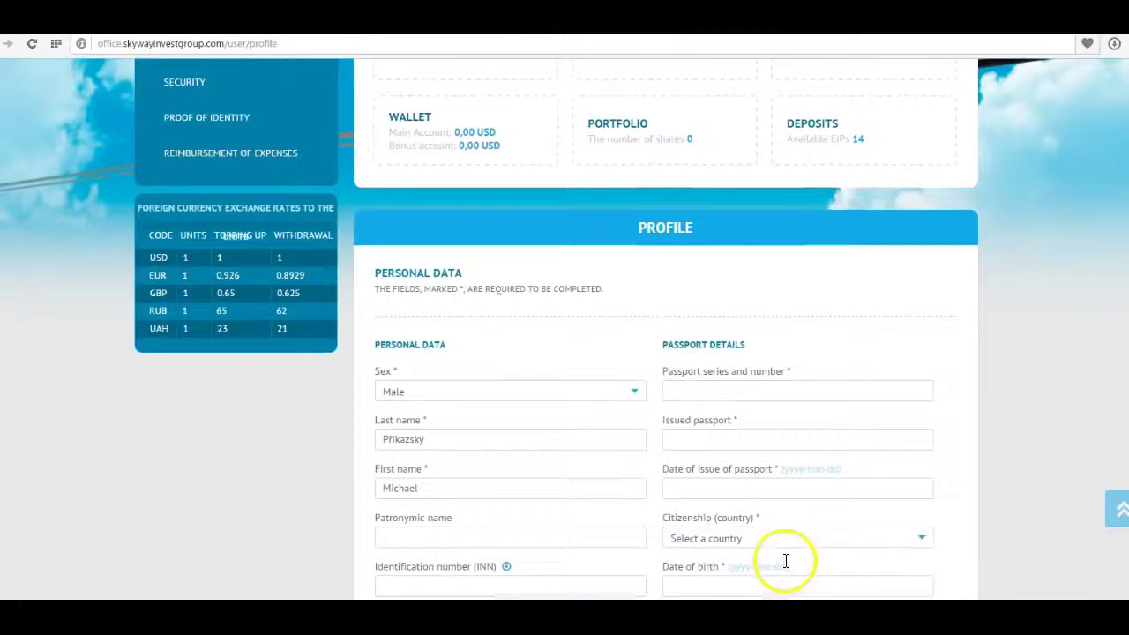
Autofill passport issue year 2014, date 2014-10-30 and Czech Republic citizenship, then save.
scroll(731, 461, "down", 3)
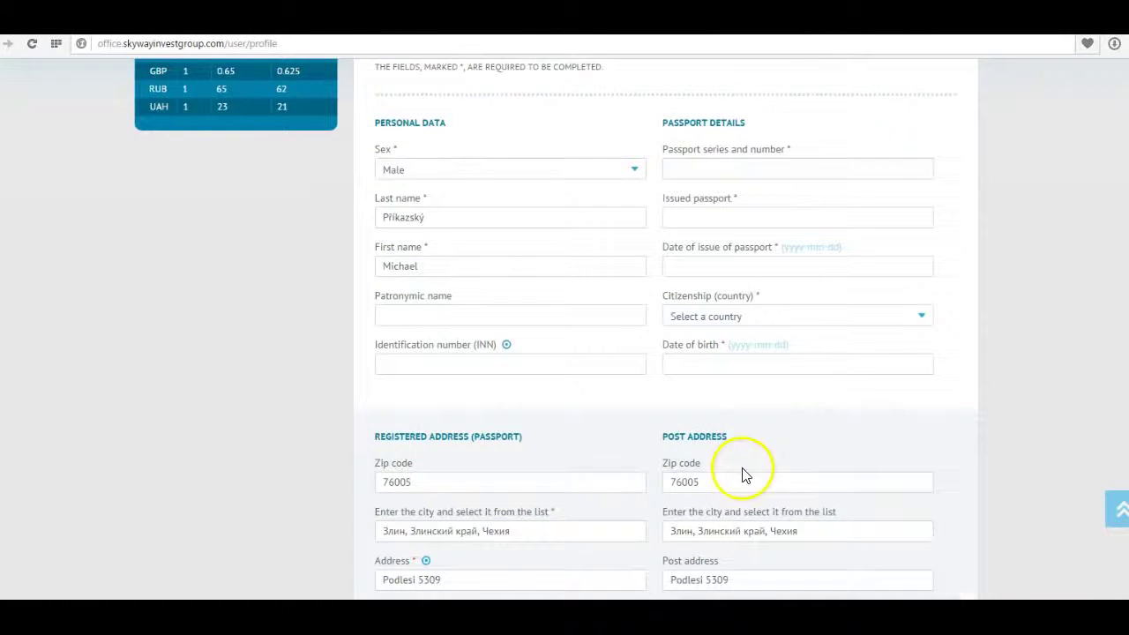
left_click(764, 167)
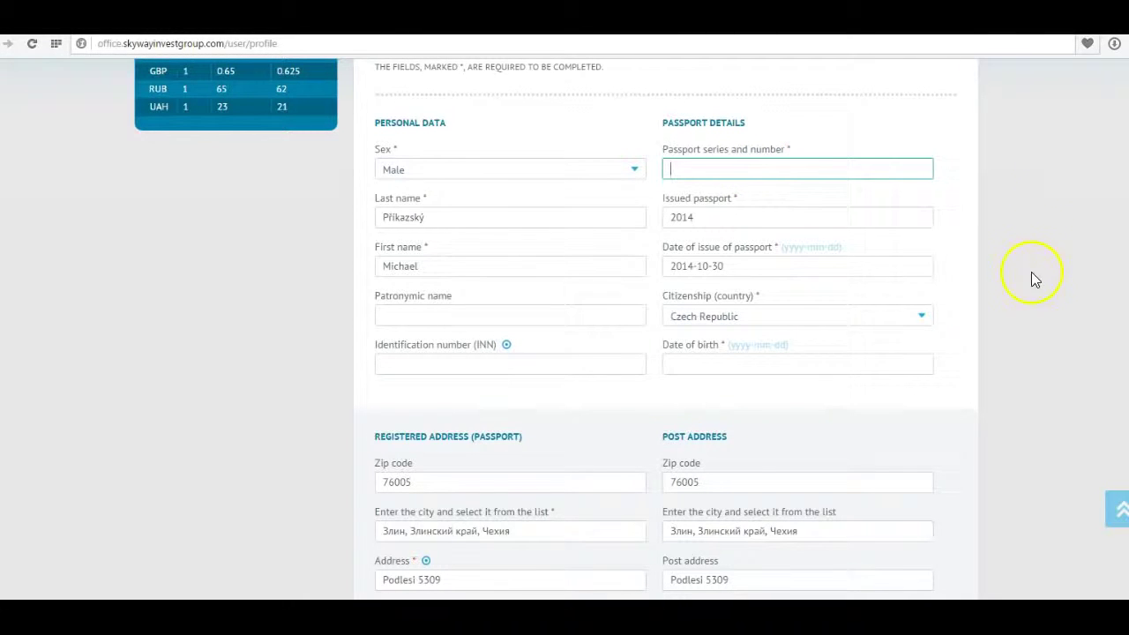
left_click(707, 220)
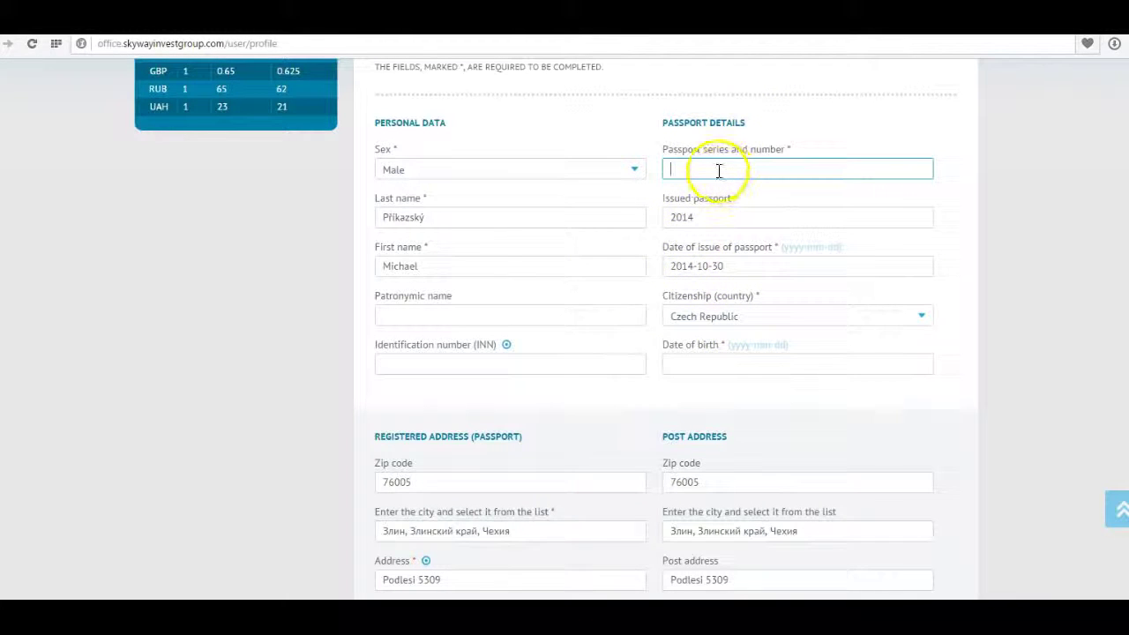
scroll(715, 262, "down", 5)
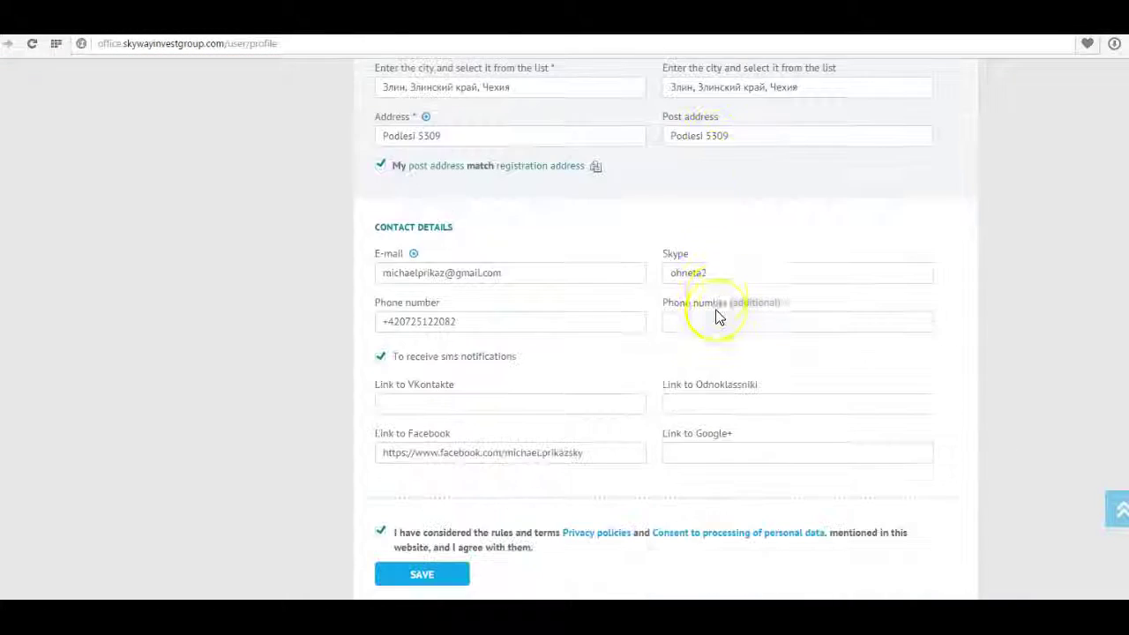
scroll(669, 428, "up", 2)
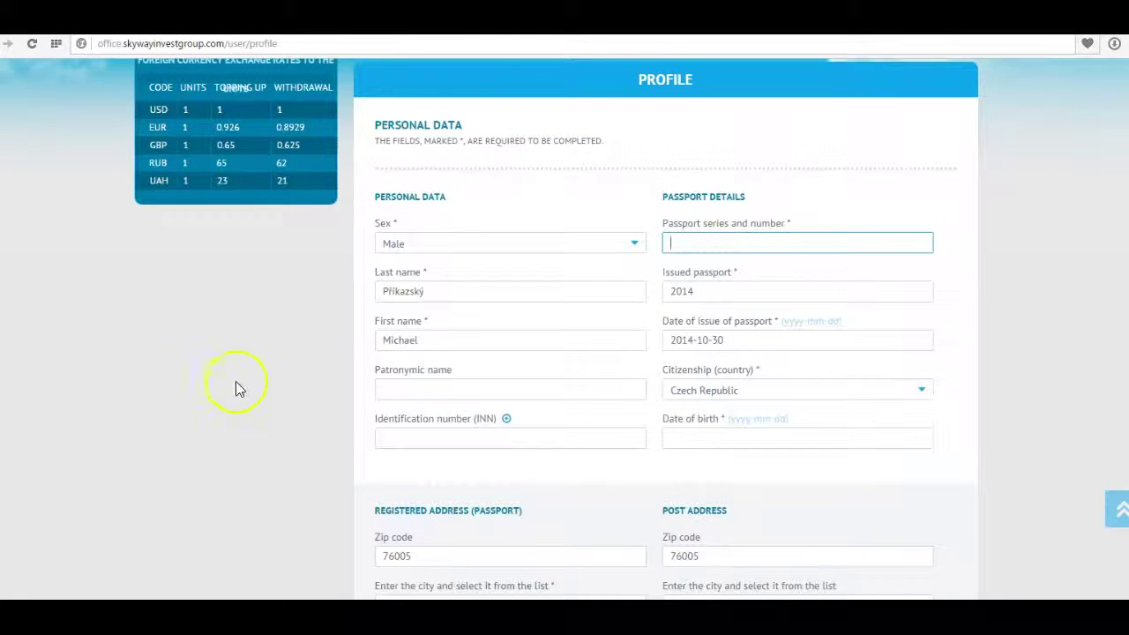
scroll(794, 171, "down", 7)
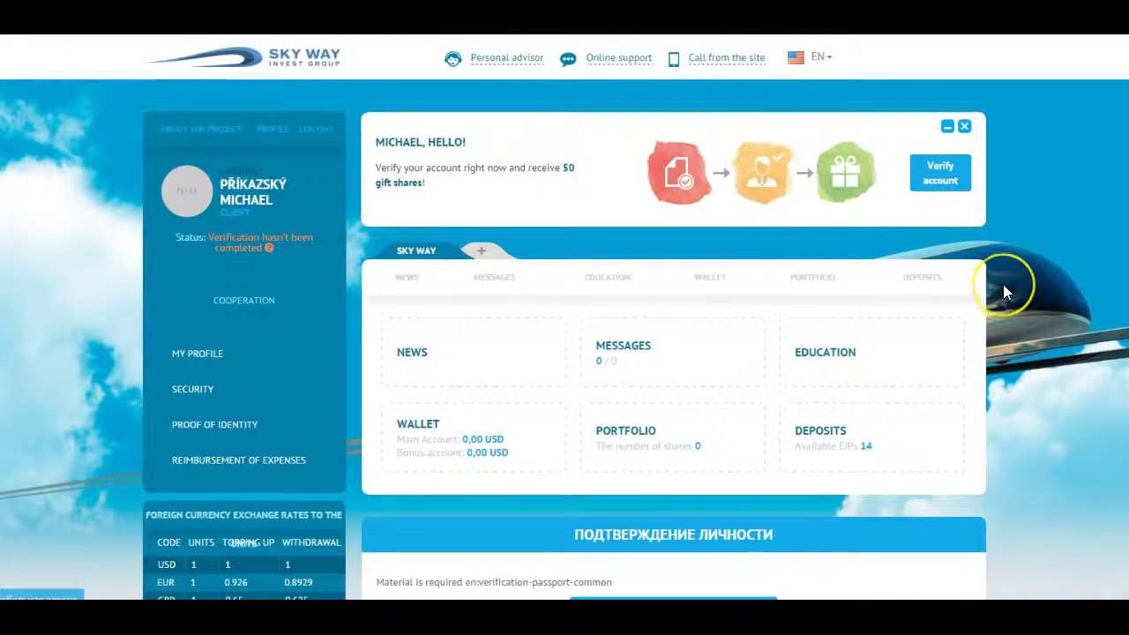
Click 'Начать прохождение верификации' to begin identity verification.
scroll(1003, 284, "down", 1)
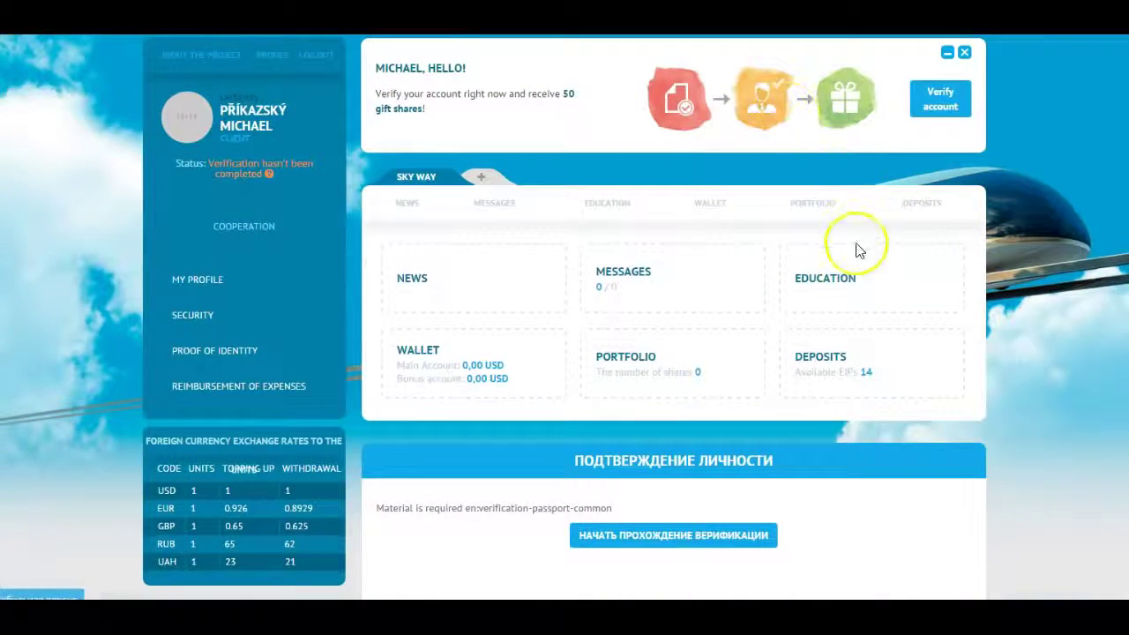
scroll(860, 250, "down", 2)
left_click(672, 391)
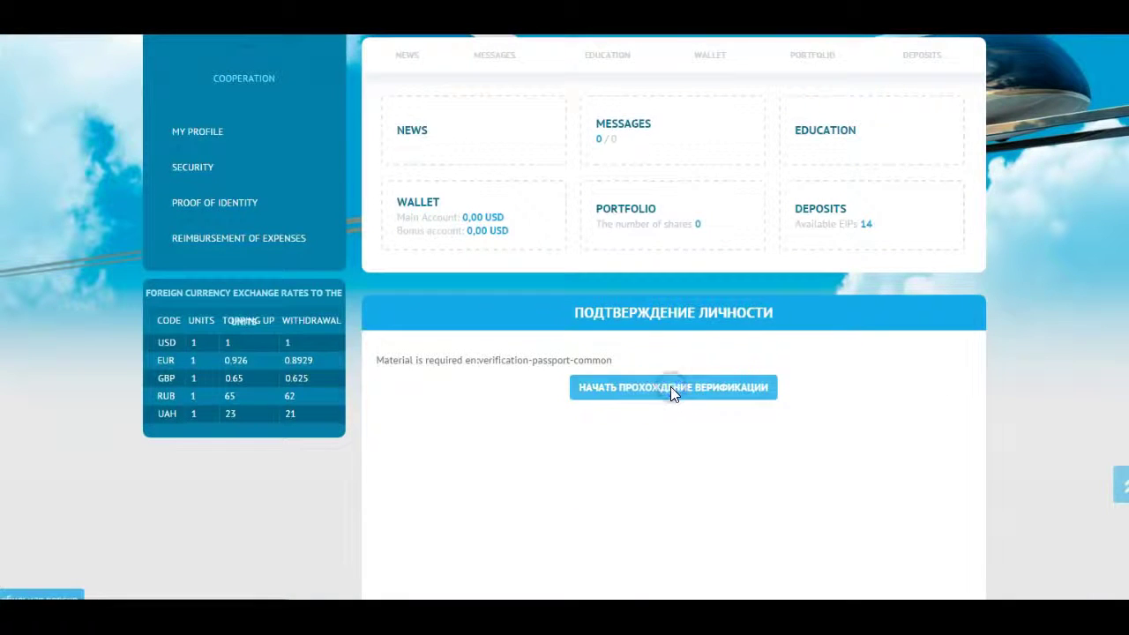
scroll(672, 392, "down", 2)
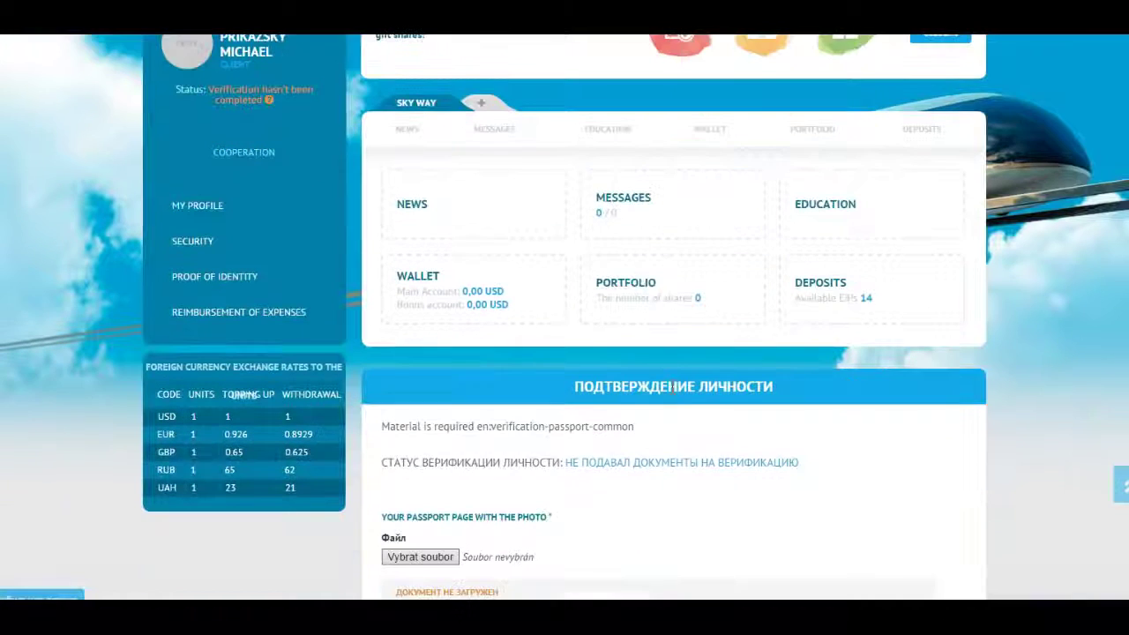
scroll(672, 388, "down", 1)
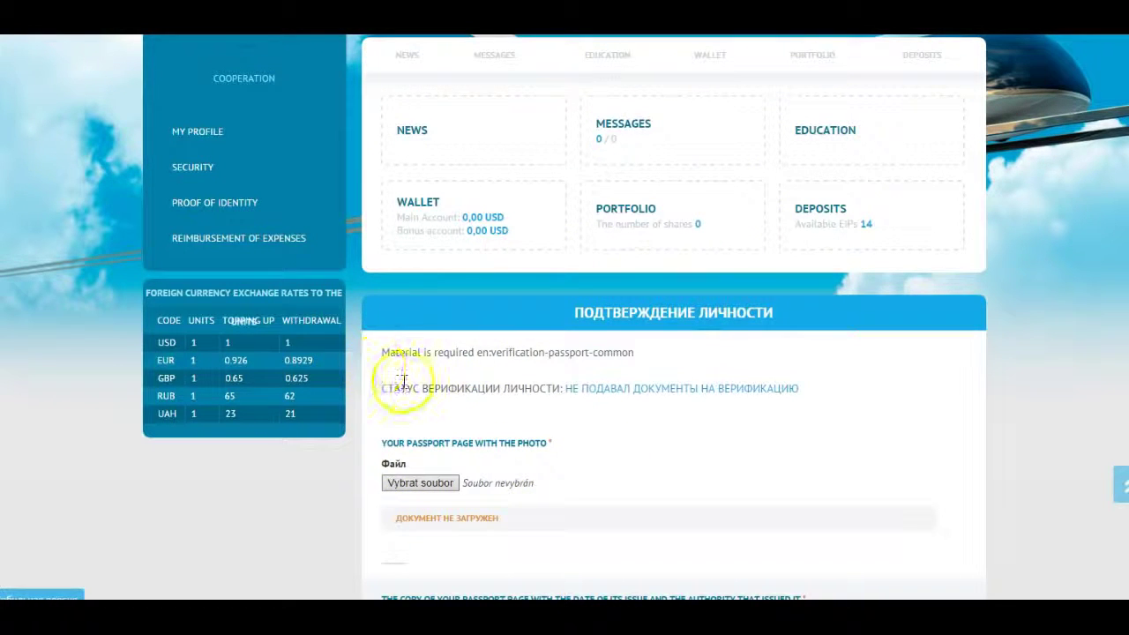
Choose files for the passport photo page and the proof of residence uploads.
left_click(421, 488)
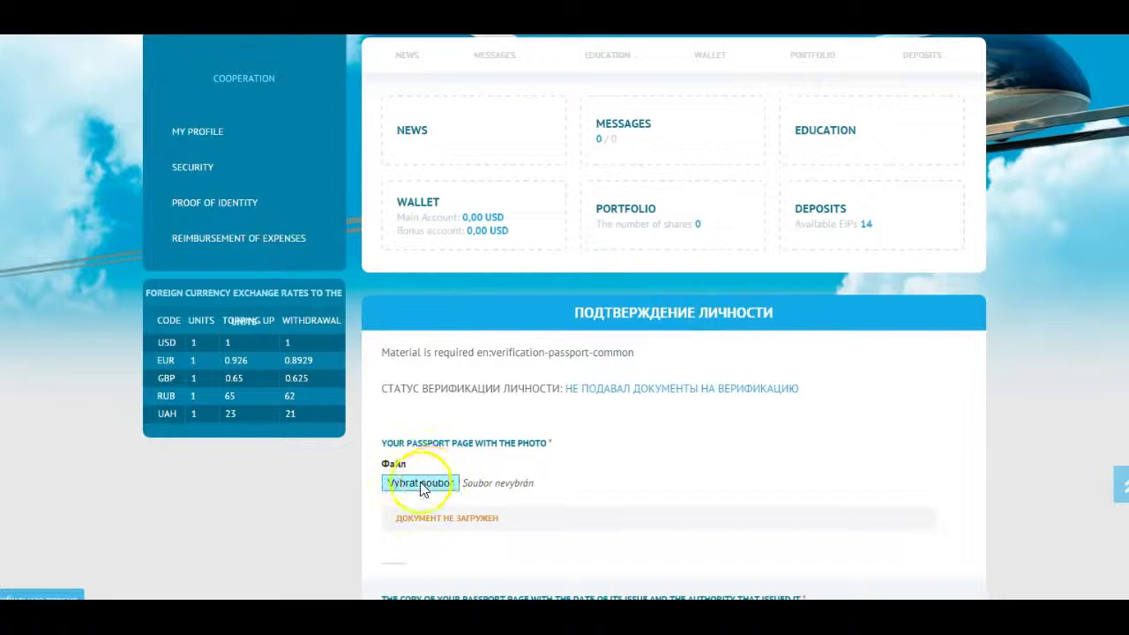
scroll(557, 466, "down", 1)
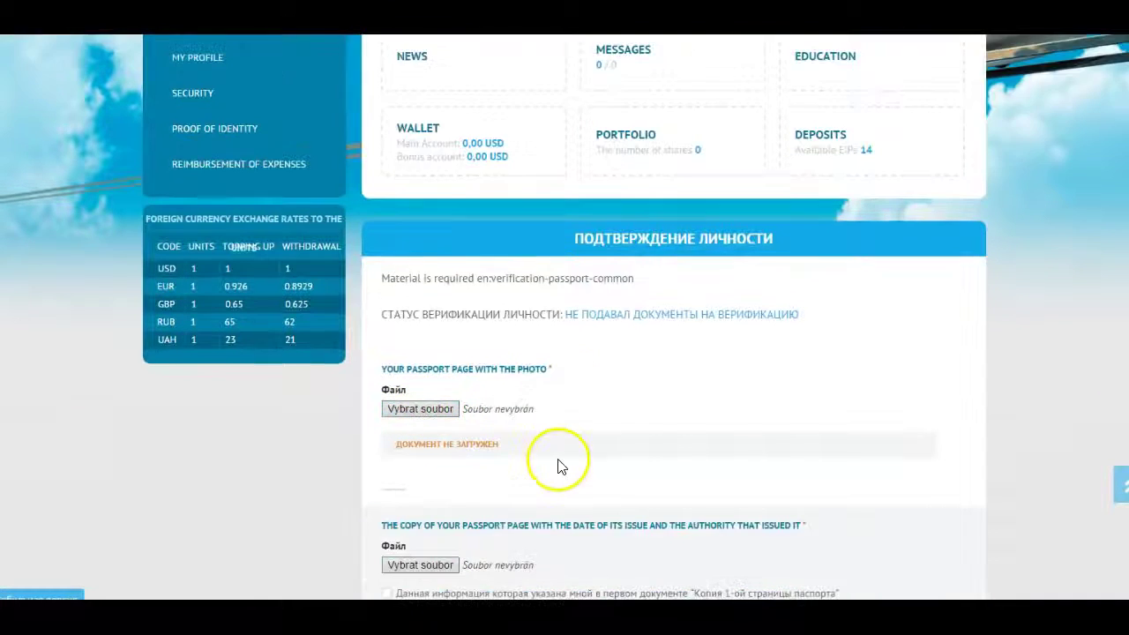
scroll(557, 466, "down", 1)
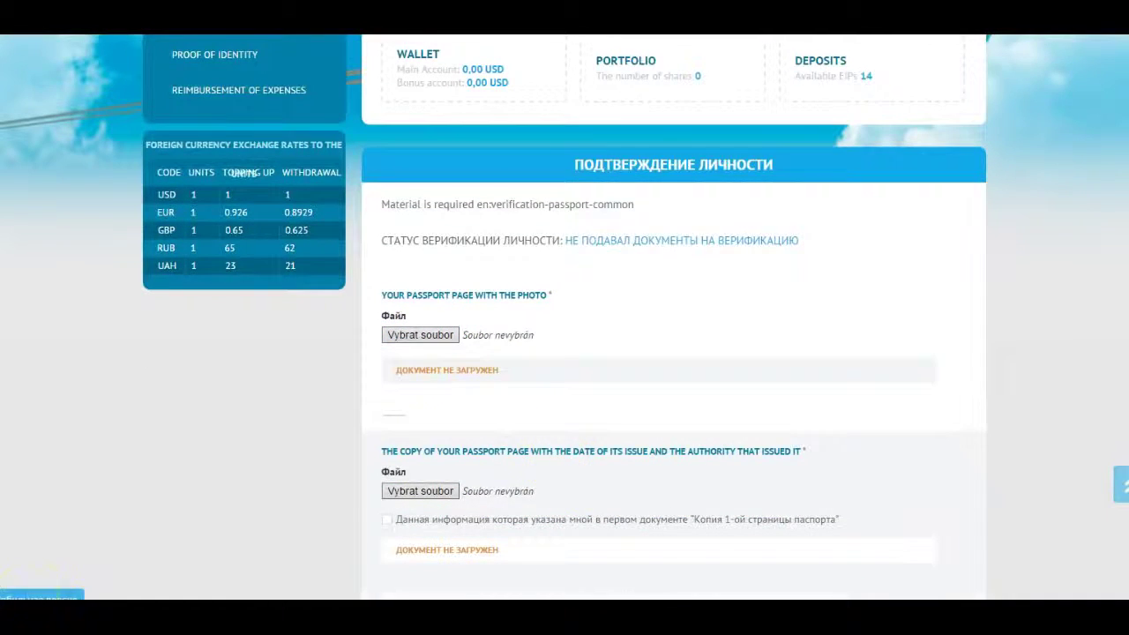
scroll(617, 234, "down", 1)
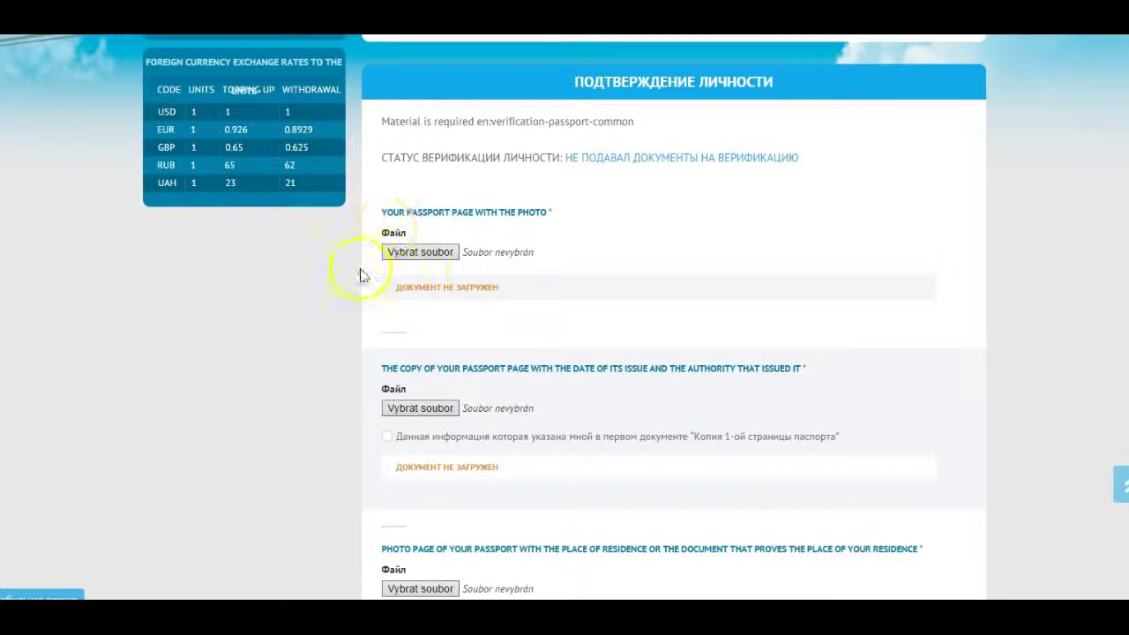
scroll(553, 324, "down", 1)
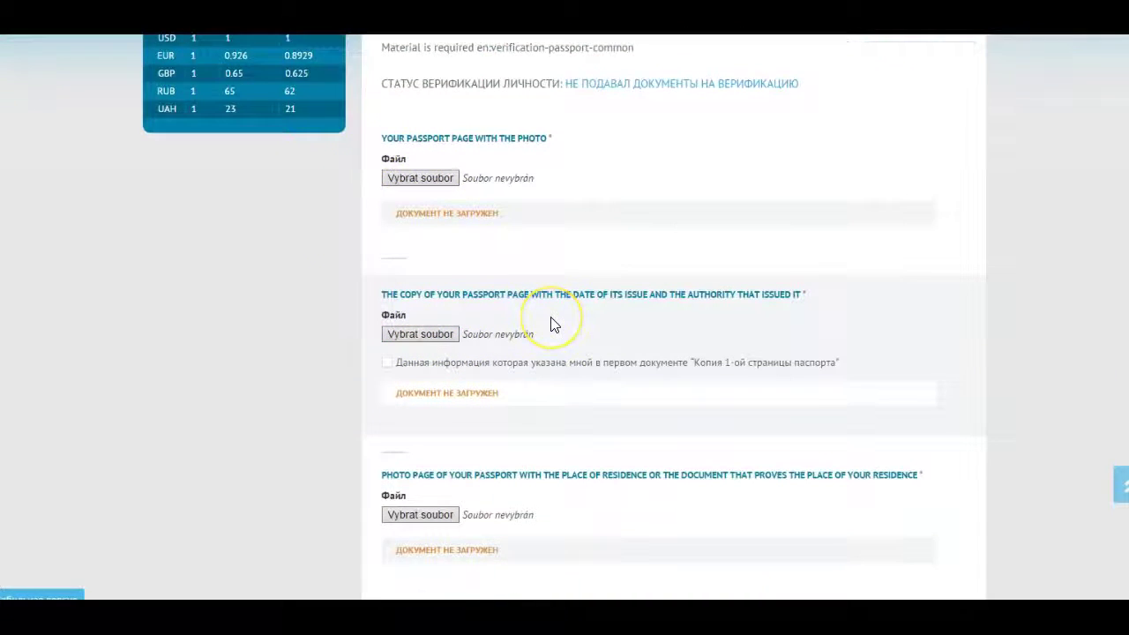
scroll(553, 324, "down", 1)
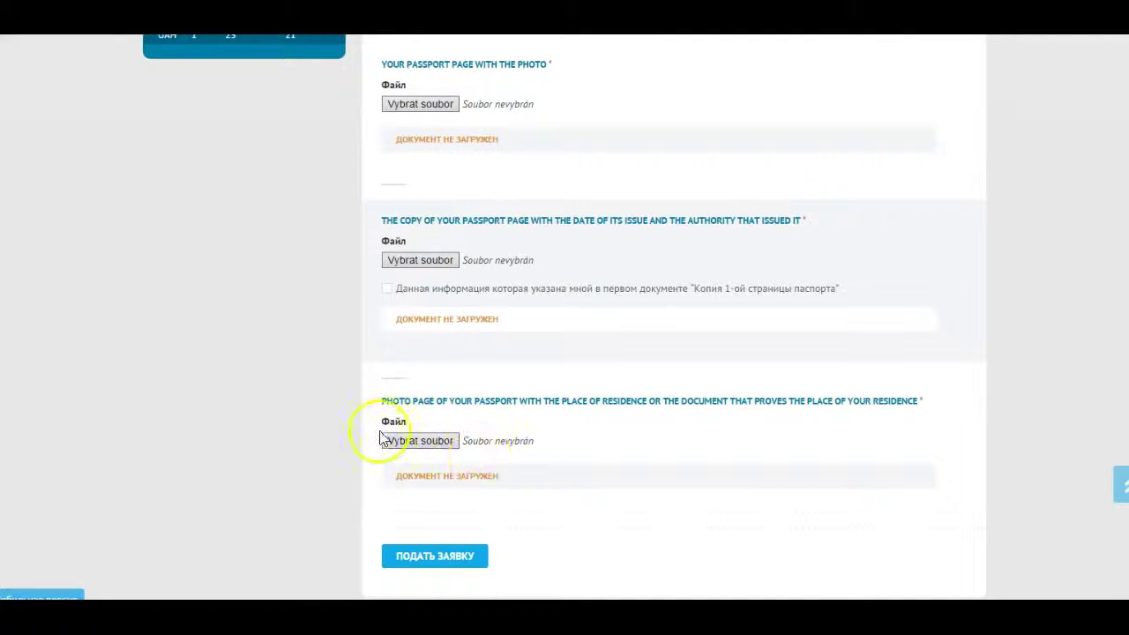
left_click(419, 441)
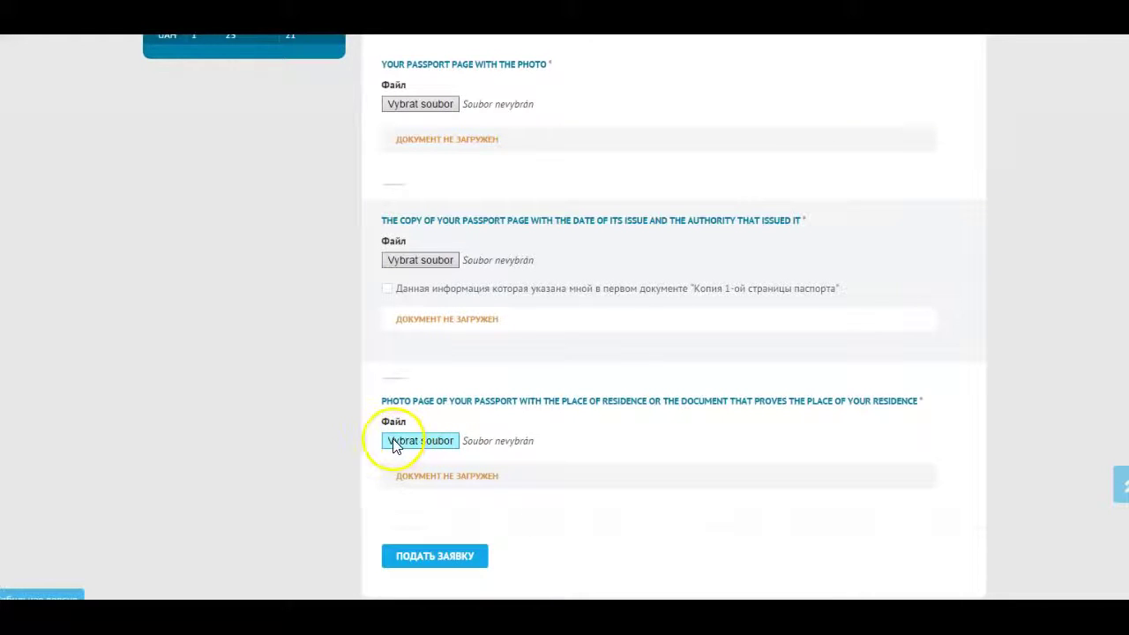
scroll(441, 467, "up", 3)
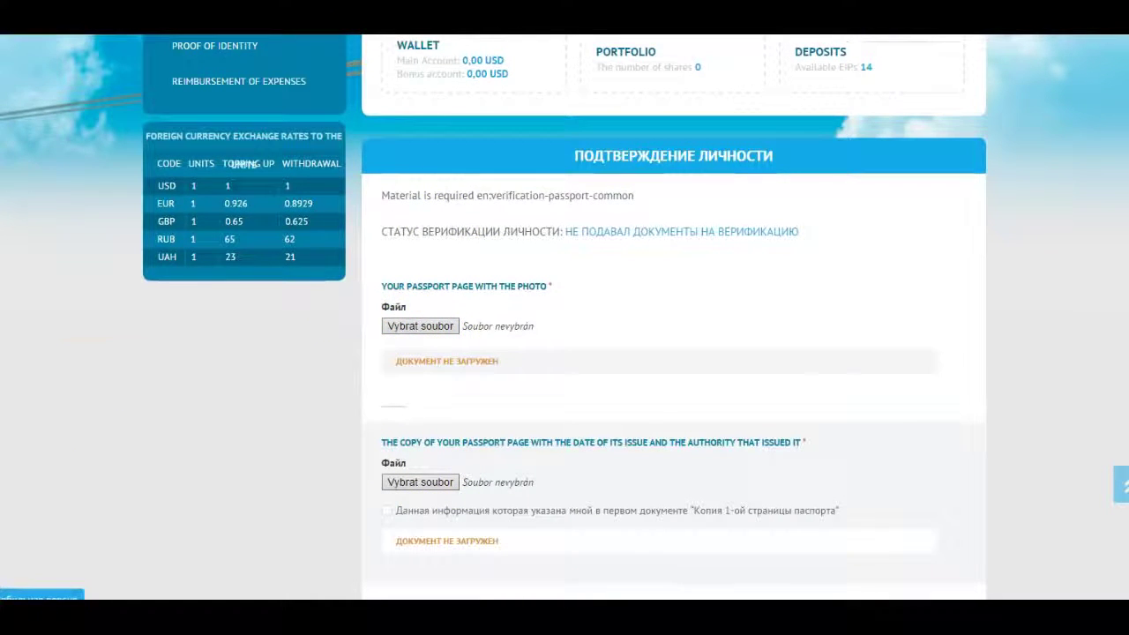
Attach pass novy.jpg as both the passport photo page and the issue-date page.
double_click(151, 182)
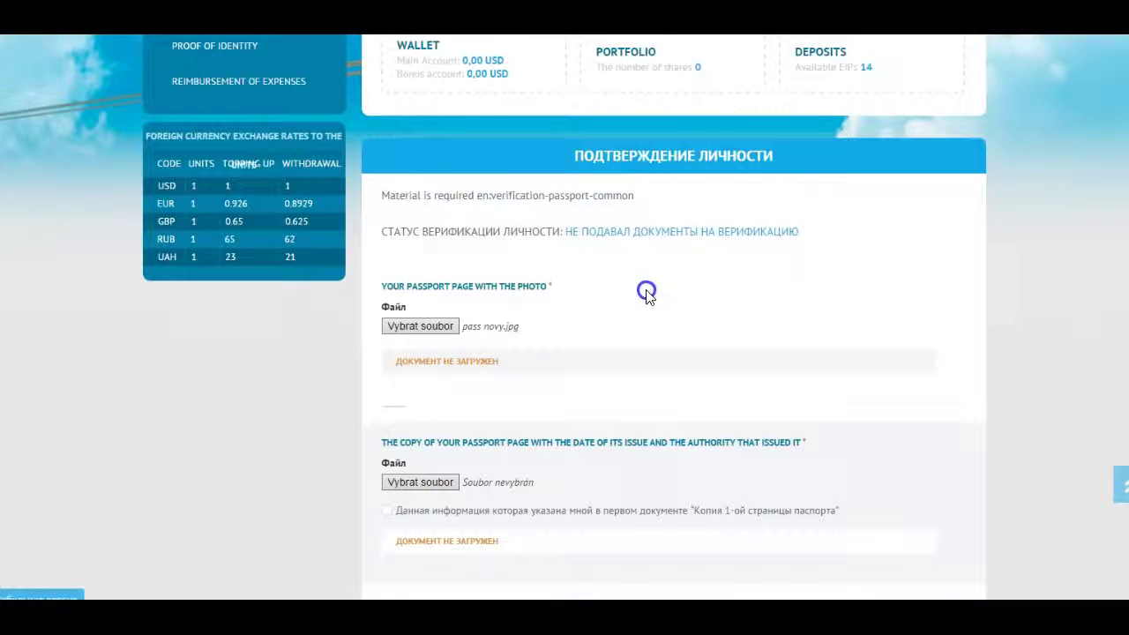
scroll(647, 293, "down", 1)
left_click(436, 408)
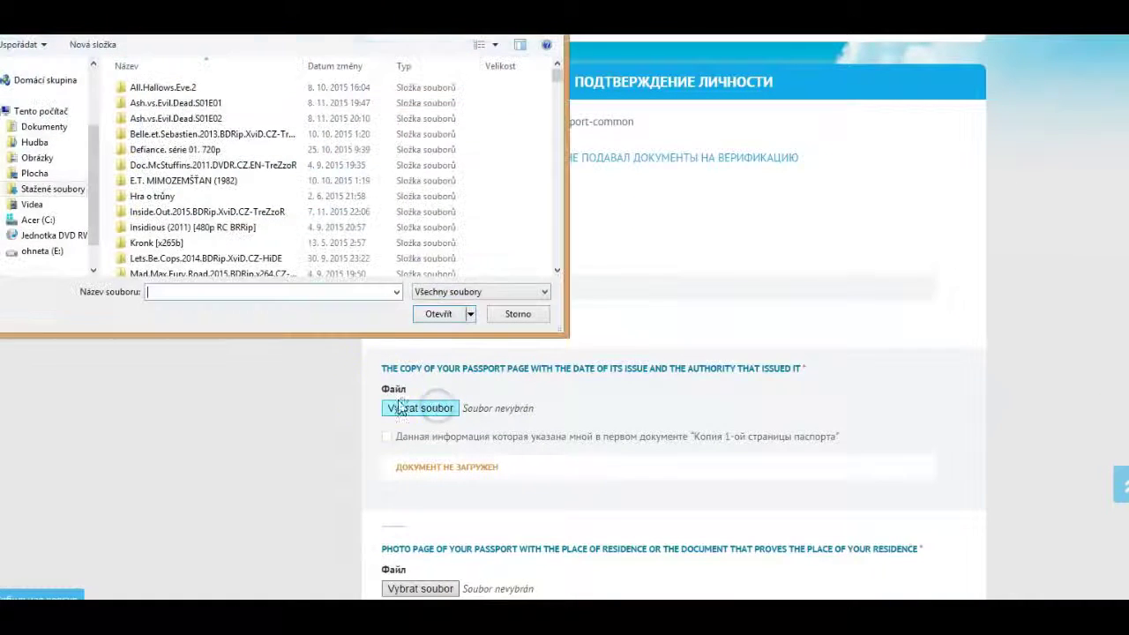
scroll(335, 176, "down", 5)
double_click(150, 224)
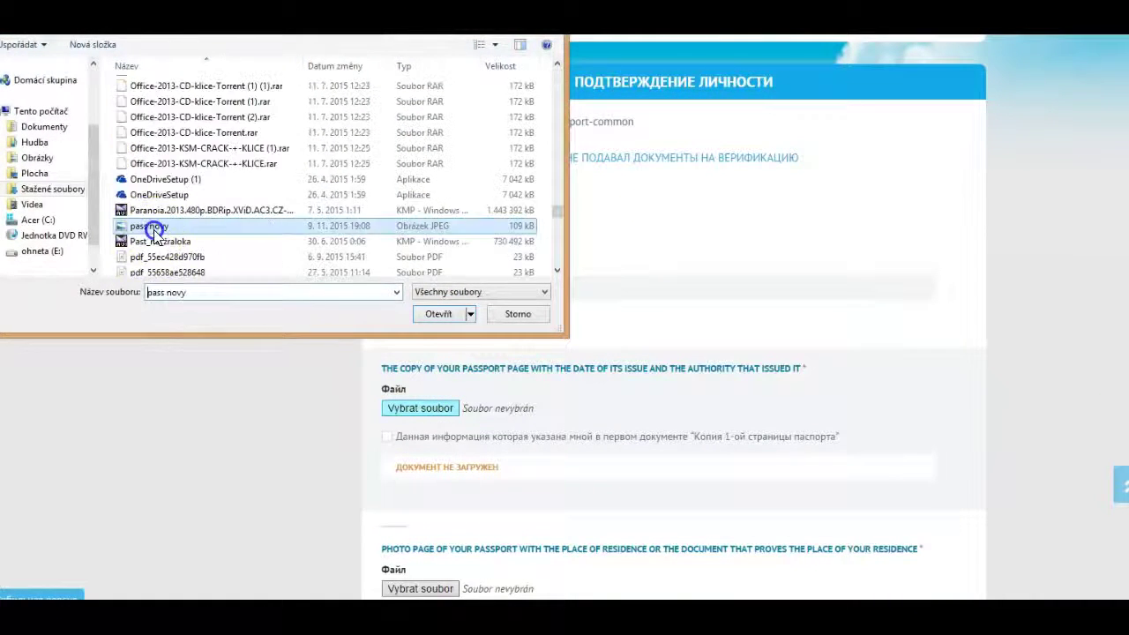
Attach factura mich 1jpg.jpg as proof of residence and tick the details-match confirmation.
scroll(645, 292, "down", 2)
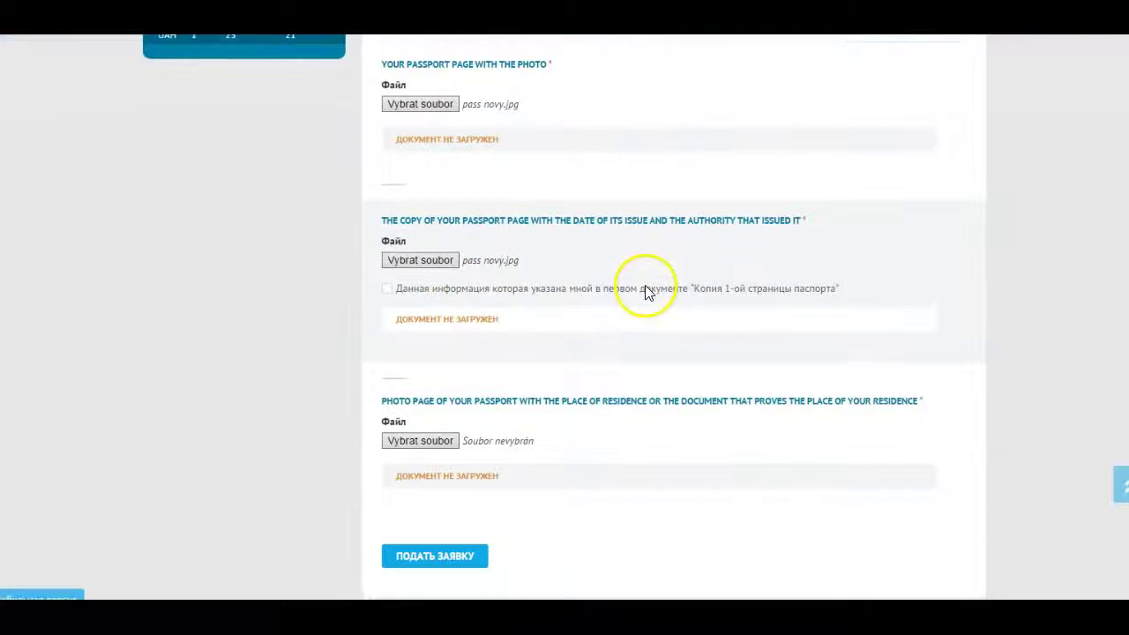
left_click(414, 443)
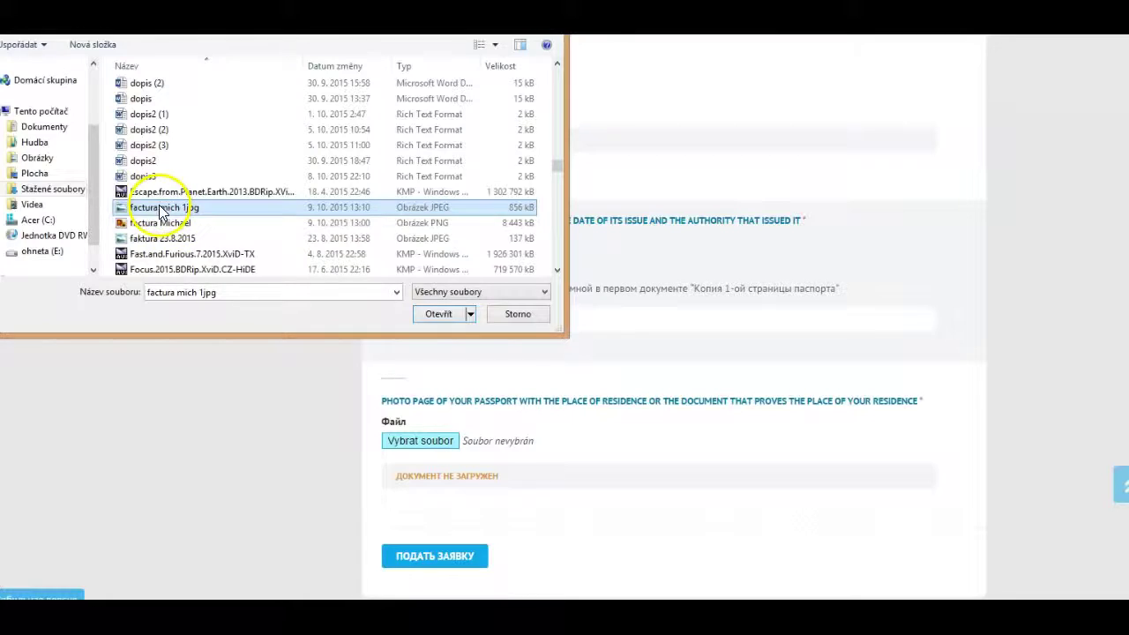
double_click(156, 214)
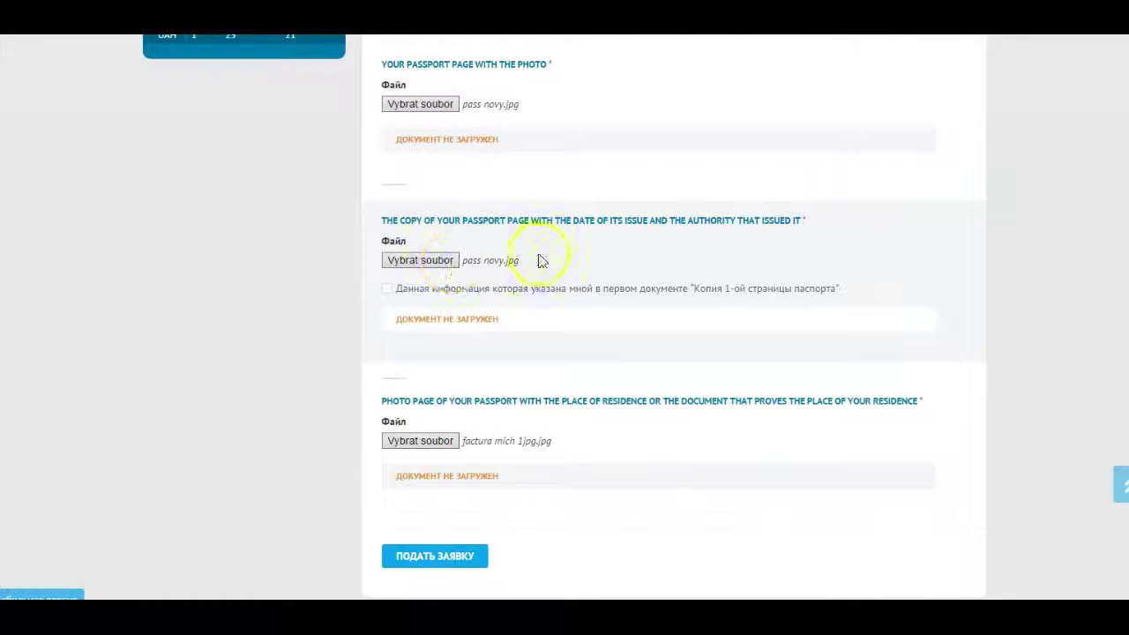
left_click(388, 289)
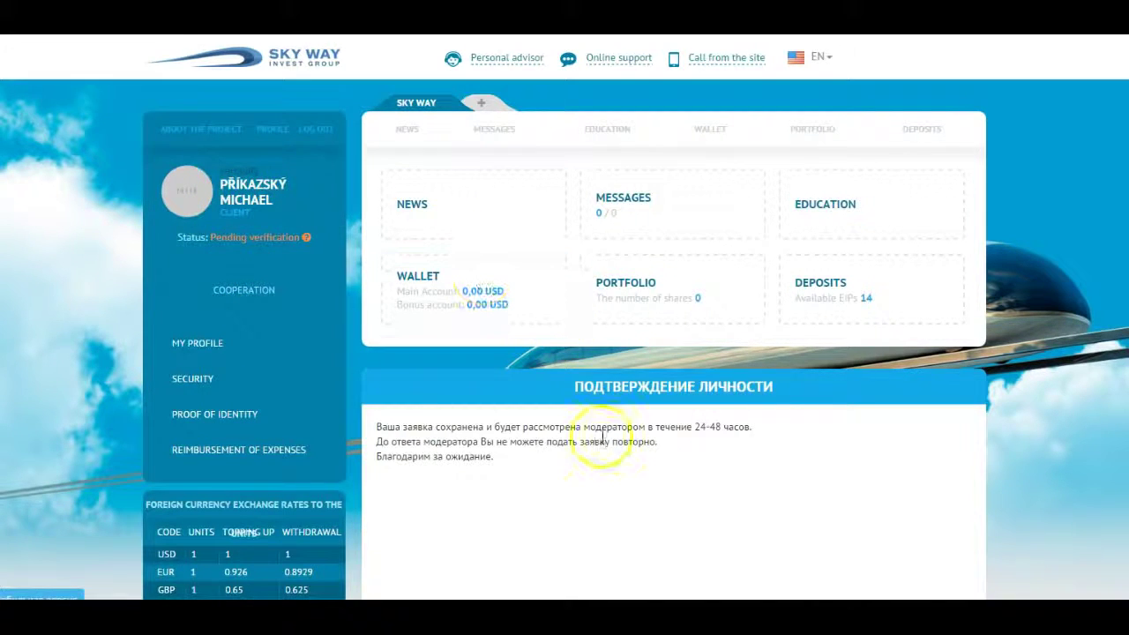
scroll(613, 414, "down", 2)
scroll(613, 432, "up", 2)
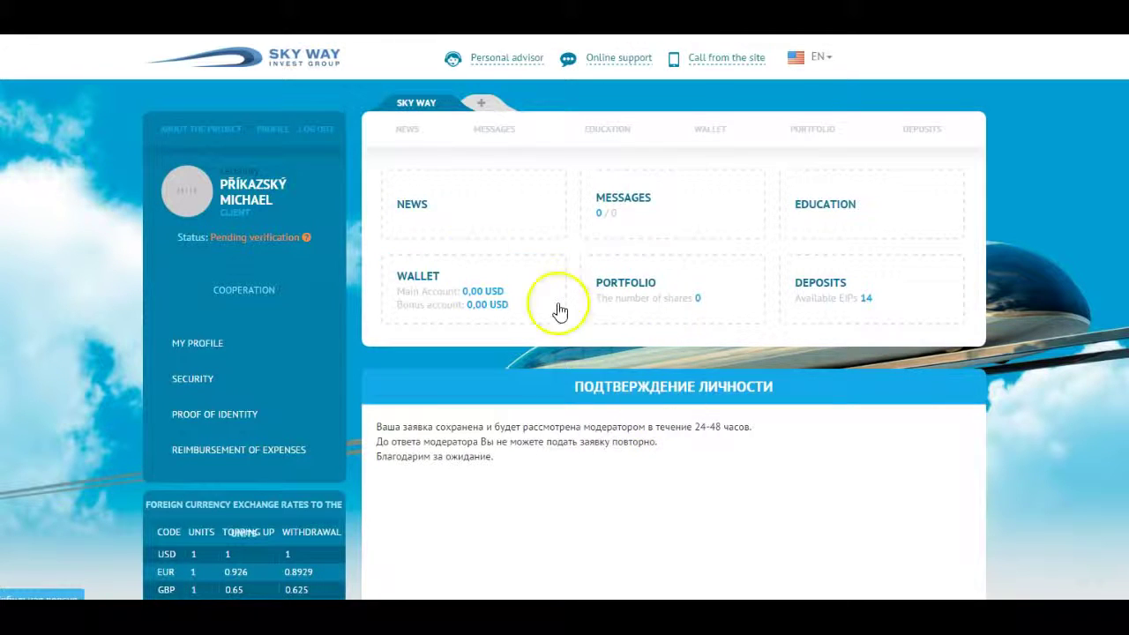
scroll(617, 450, "down", 3)
scroll(559, 461, "up", 3)
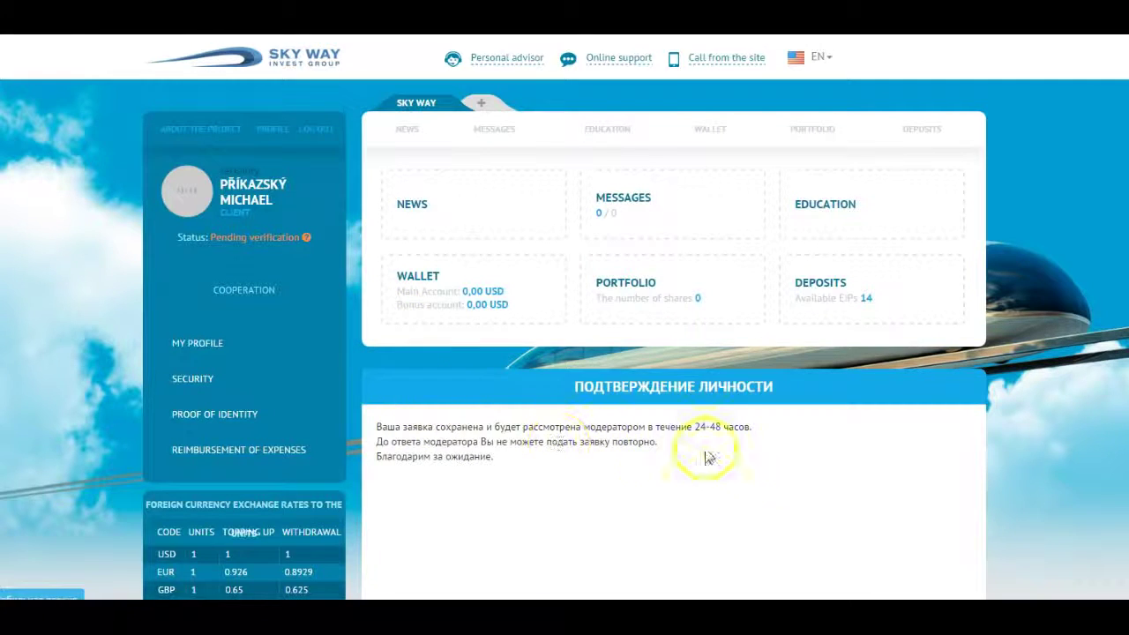
scroll(779, 476, "down", 2)
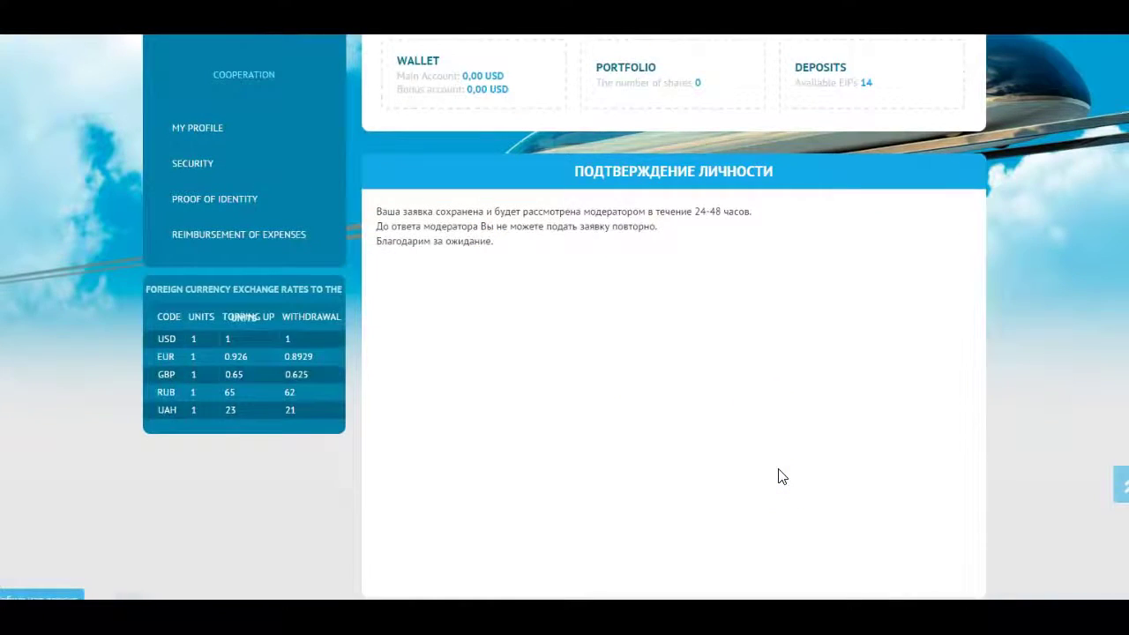
scroll(779, 476, "up", 2)
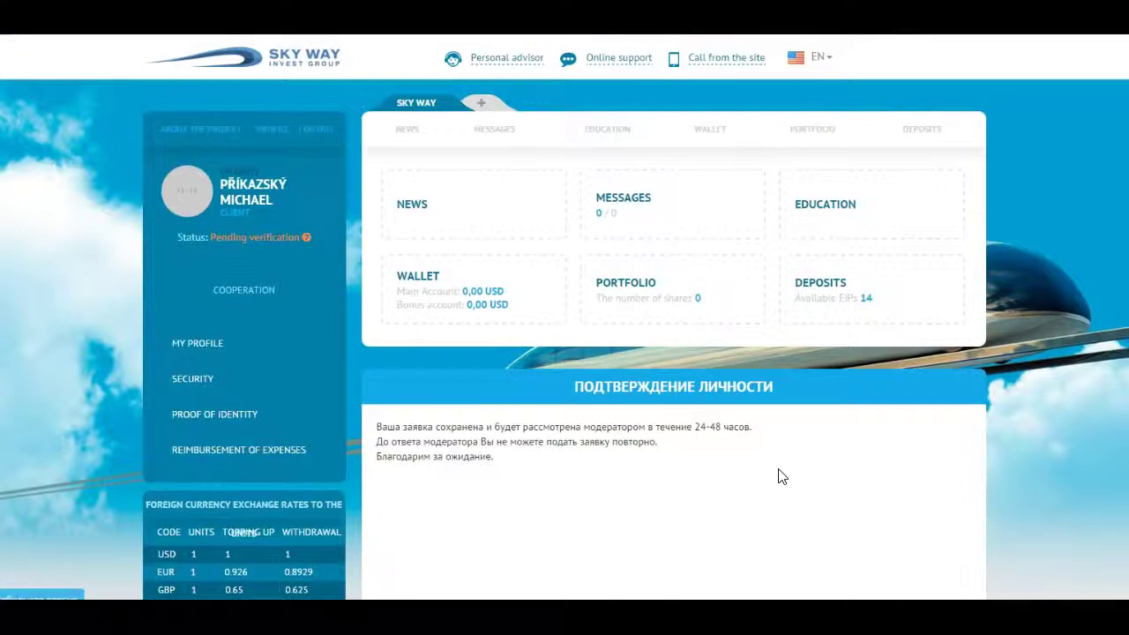